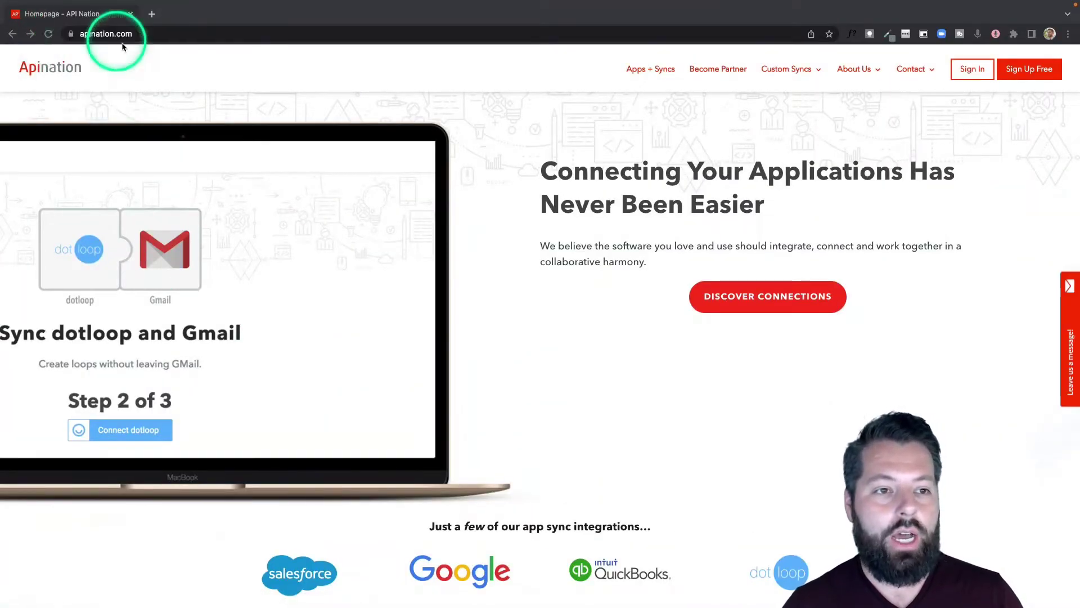
- Find HighLevel in the All Applications catalogue and open its integration page
click(735, 299)
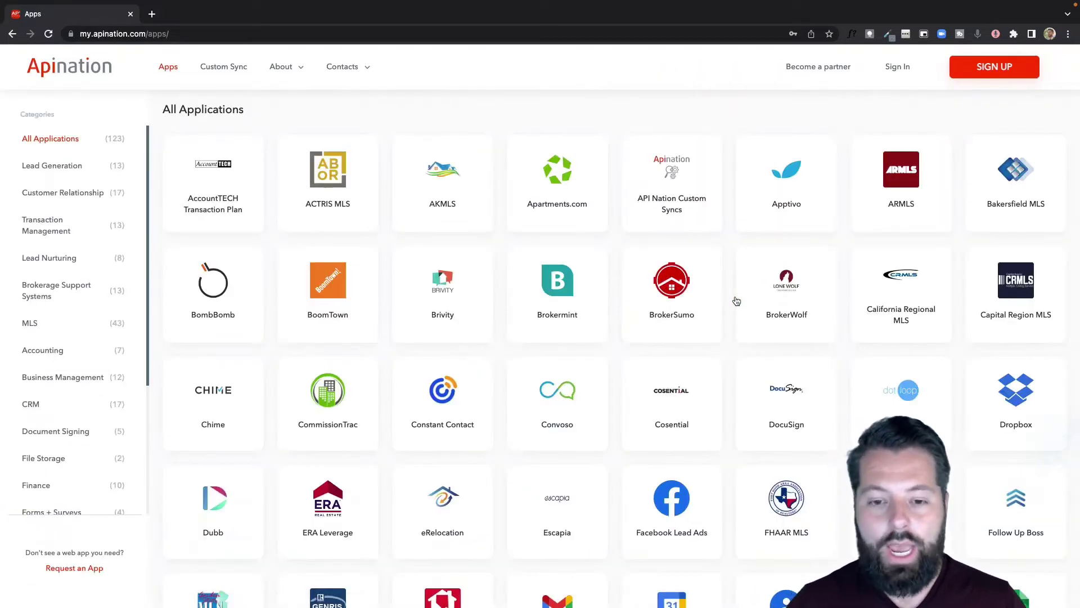
scroll(609, 261, down, 3)
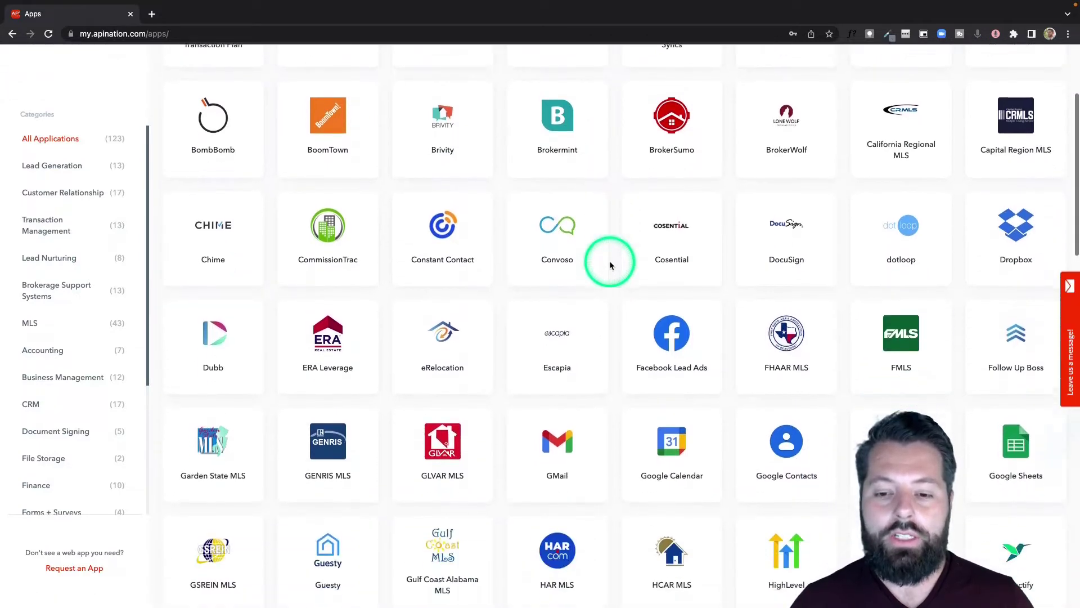
scroll(610, 261, down, 5)
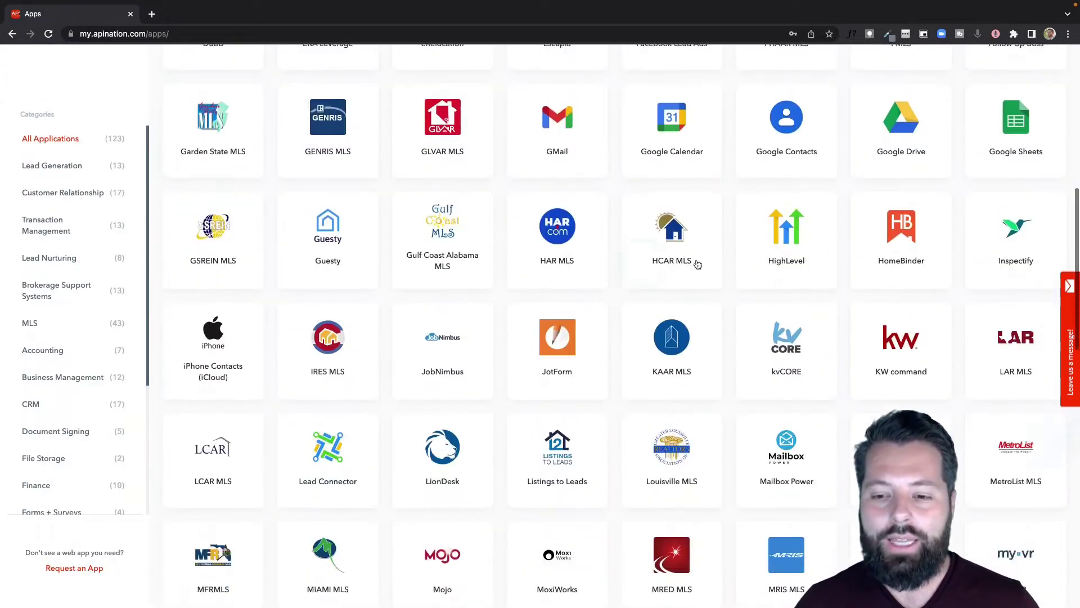
click(802, 241)
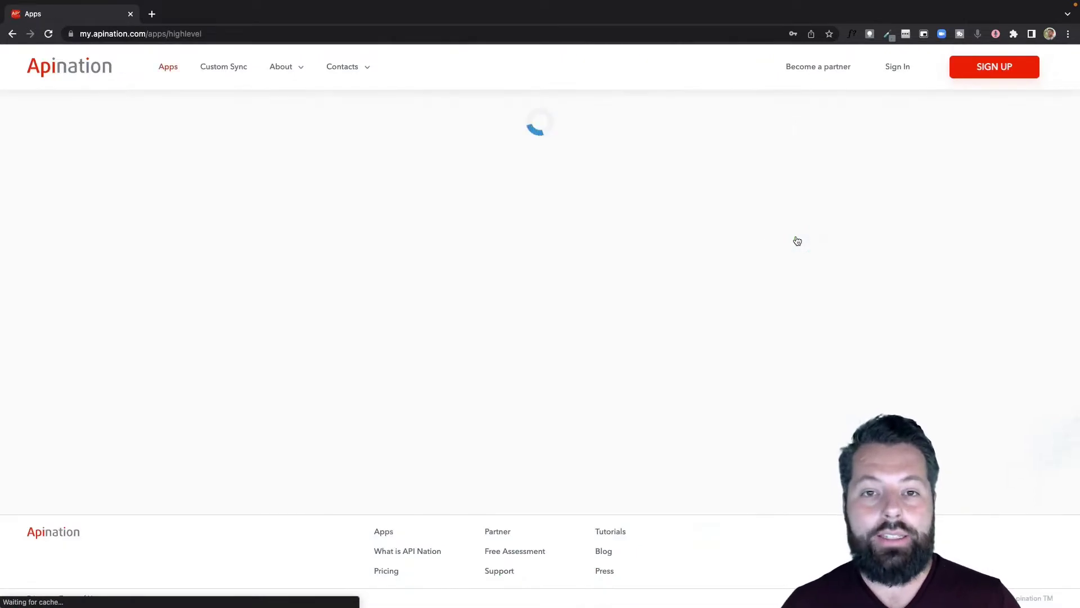
scroll(656, 321, down, 3)
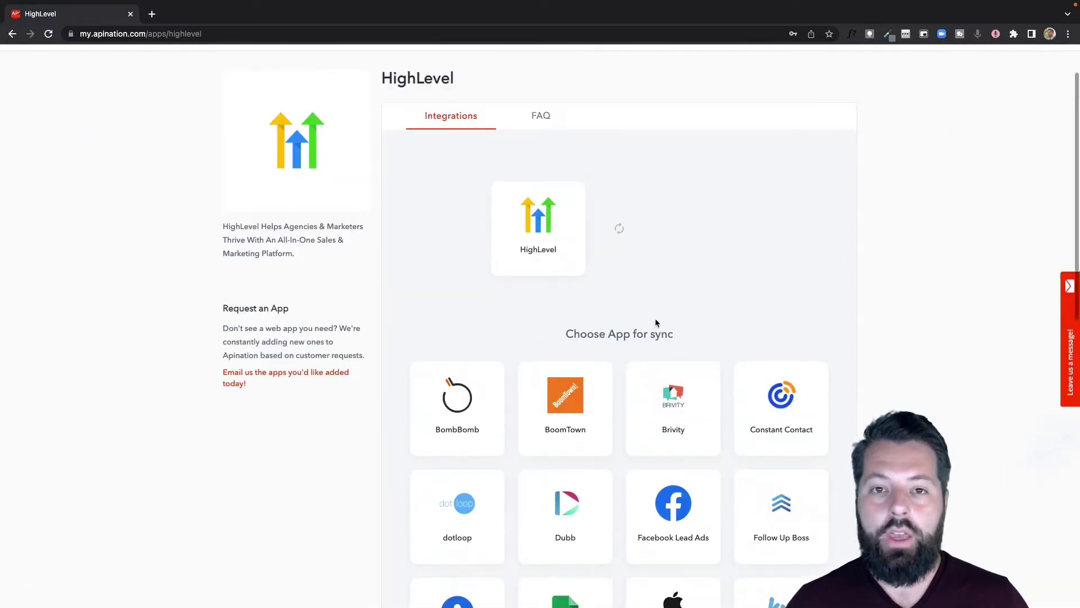
scroll(656, 323, down, 2)
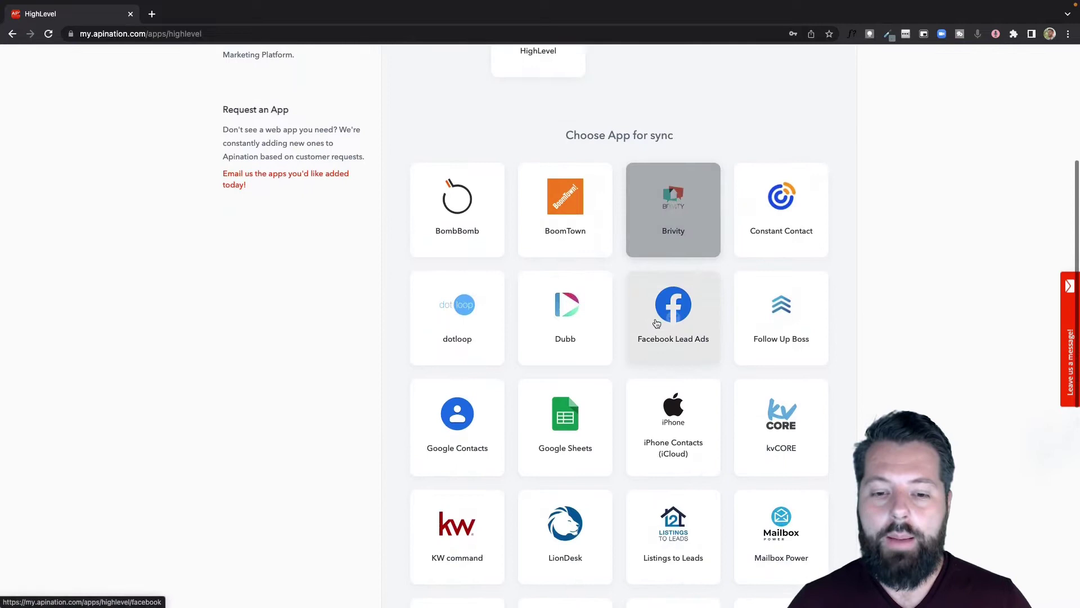
click(552, 338)
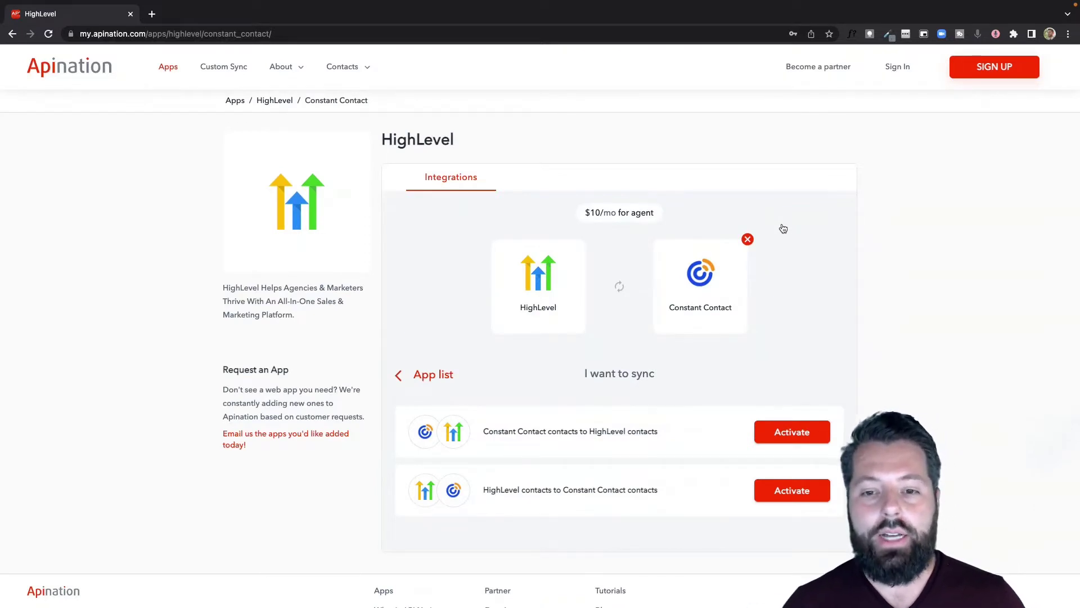
- Choose Constant Contact as HighLevel's partner to list both contact-sync directions
click(714, 199)
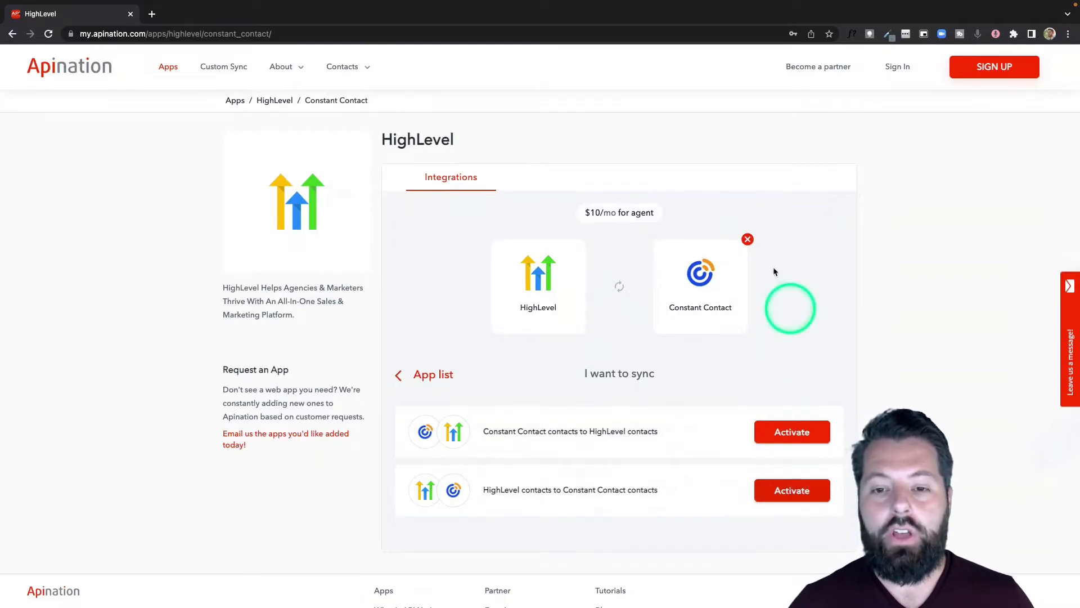
- Activate the Constant Contact to HighLevel contacts sync, sign in with Google, and connect Constant Contact
click(770, 439)
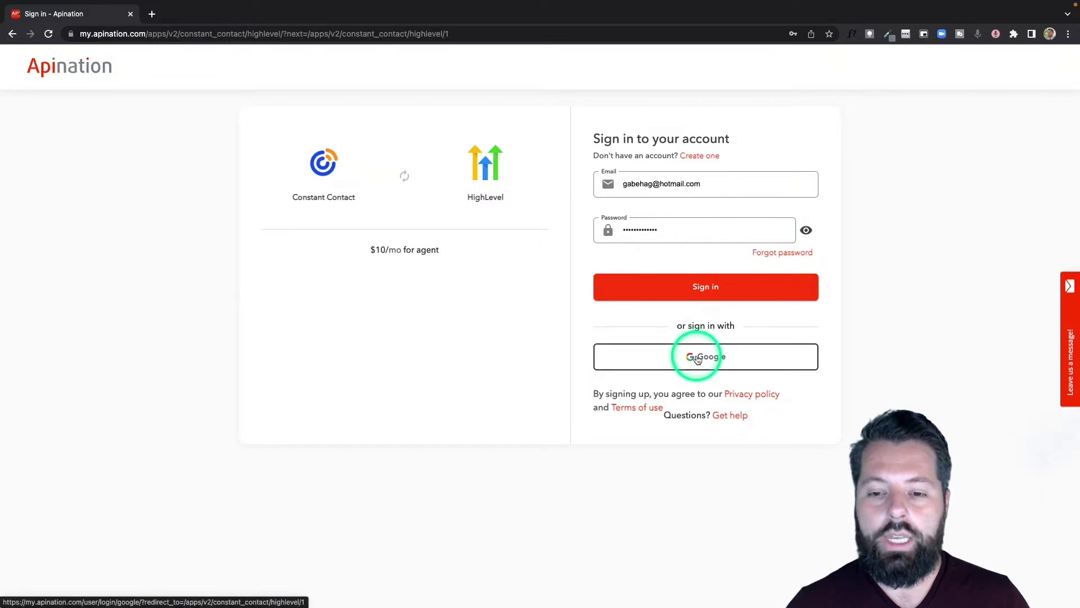
click(698, 358)
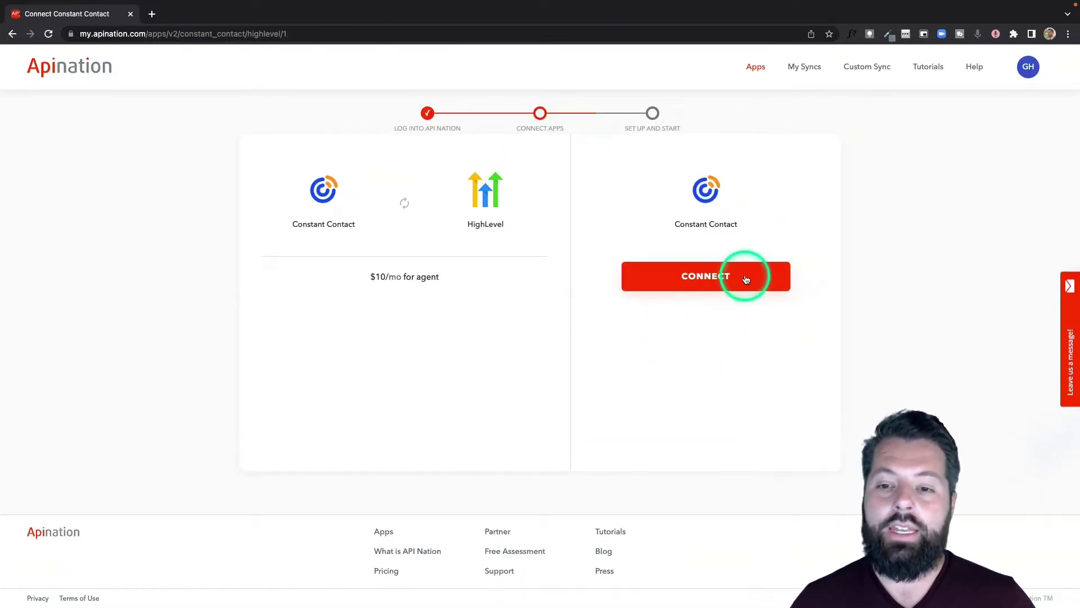
click(715, 276)
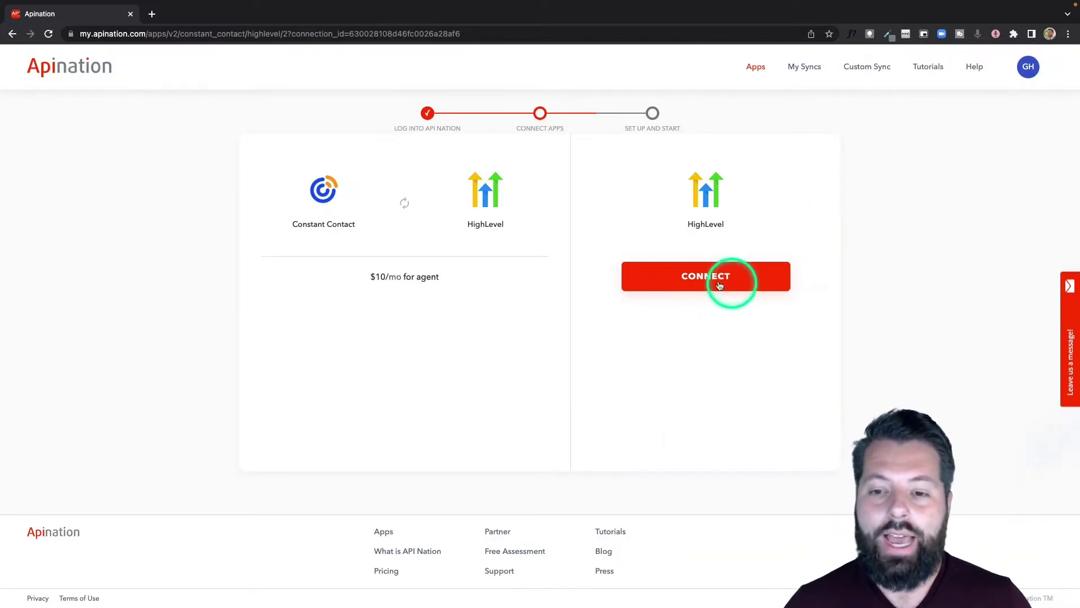
- Authorize the API Nation - HQ HighLevel account and select it for the sync
click(713, 282)
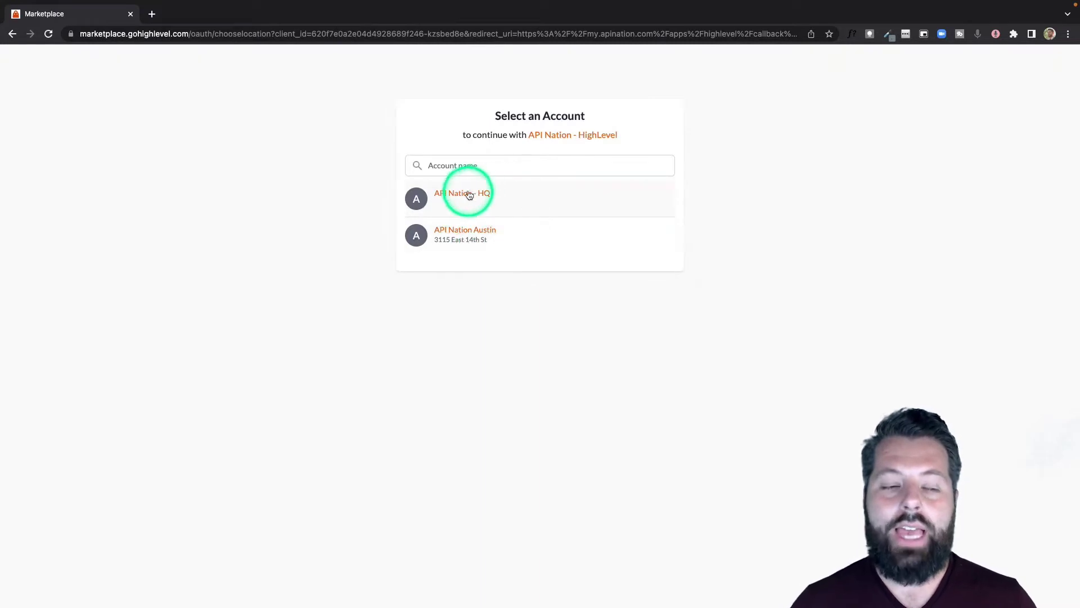
click(469, 197)
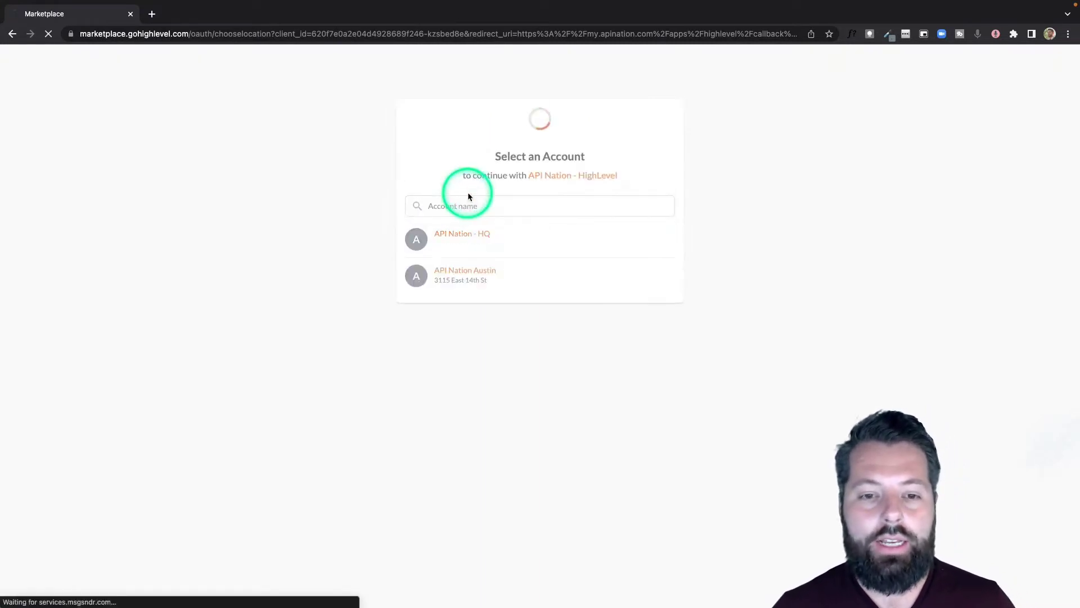
click(516, 236)
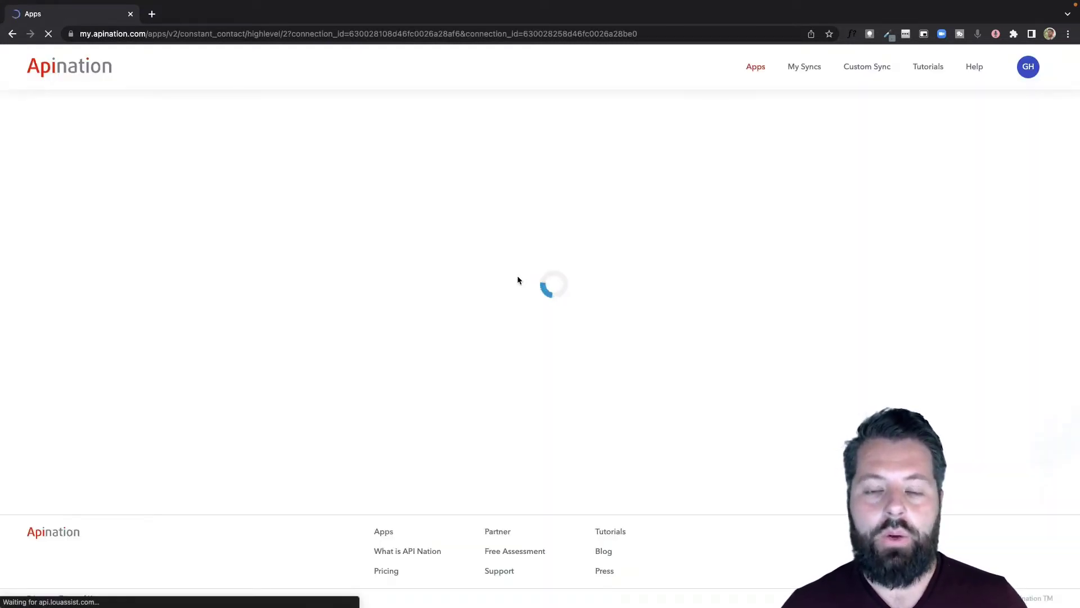
click(678, 274)
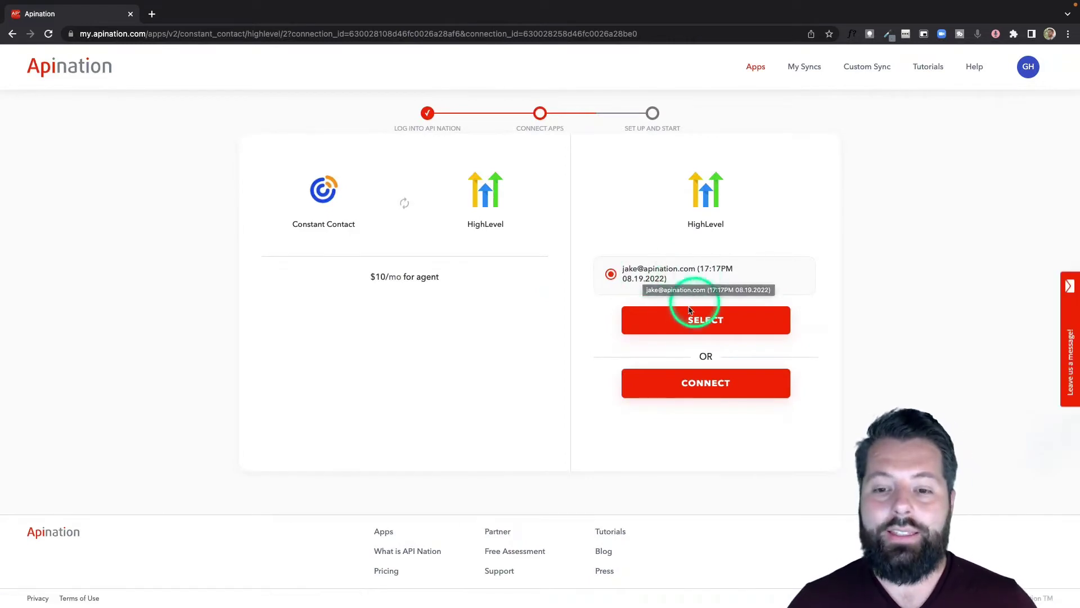
click(708, 320)
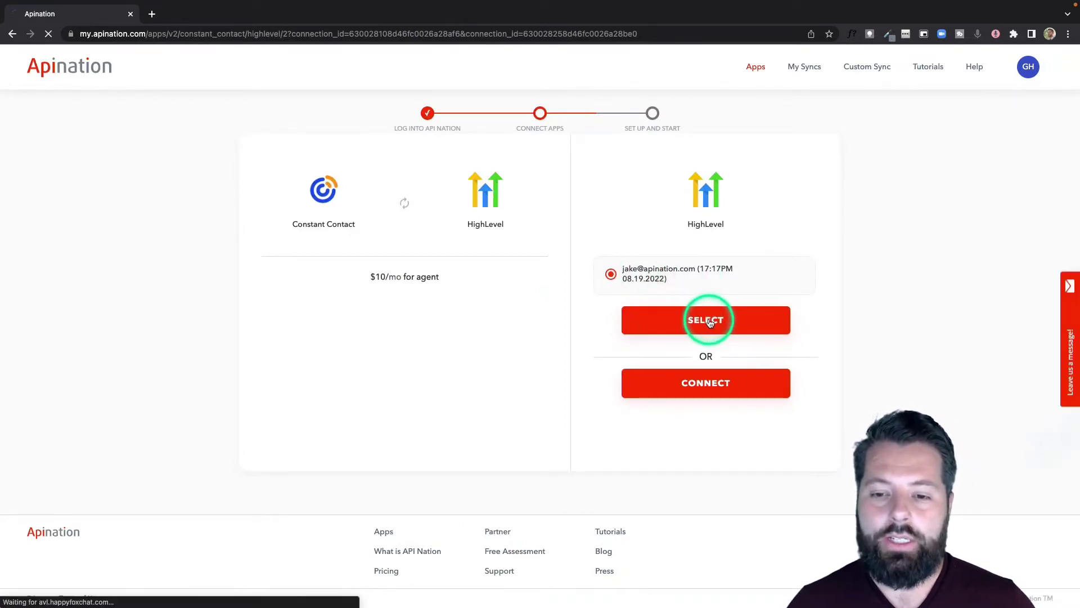
- Choose the dotloop list as the Constant Contact source of contacts
click(504, 303)
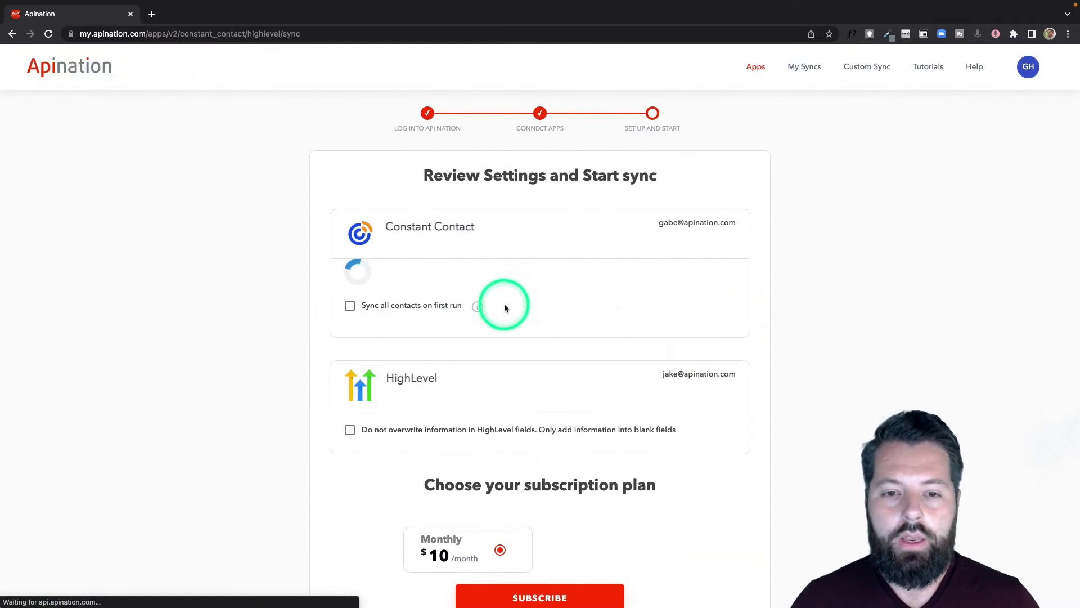
scroll(505, 309, down, 2)
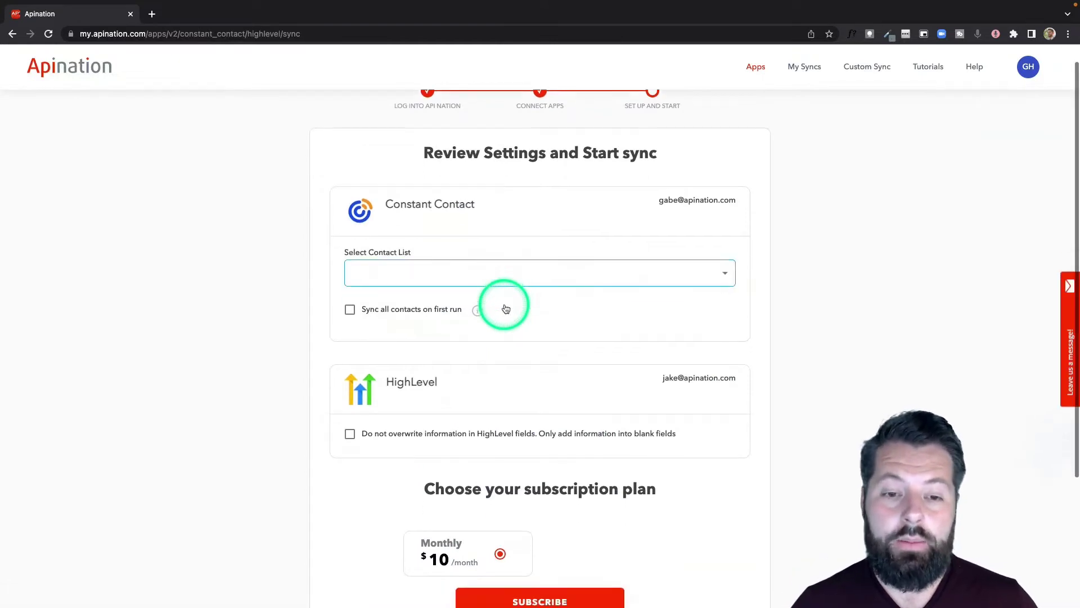
click(484, 248)
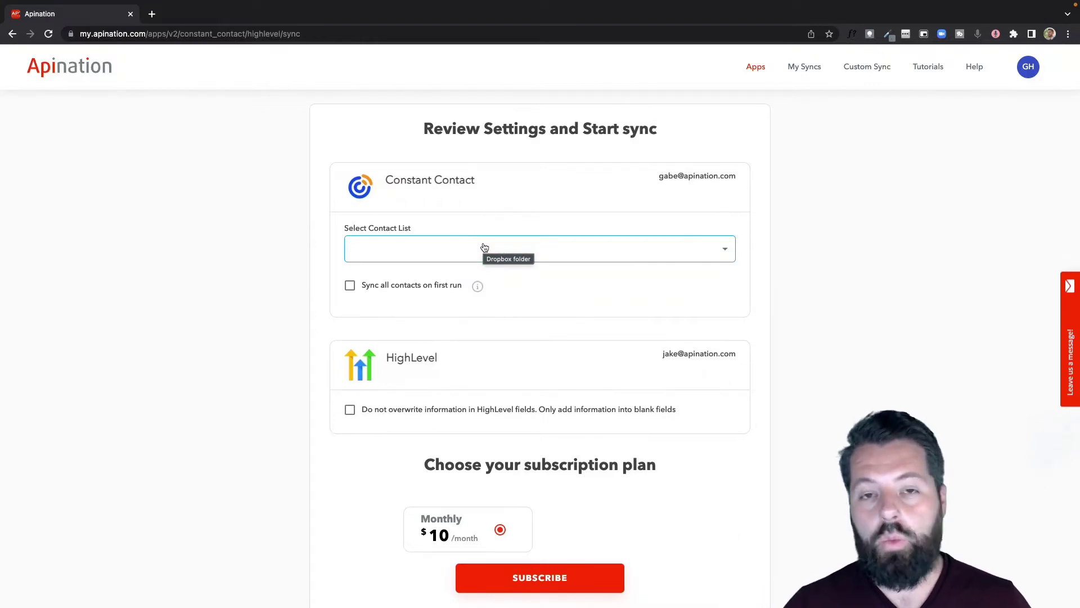
click(726, 252)
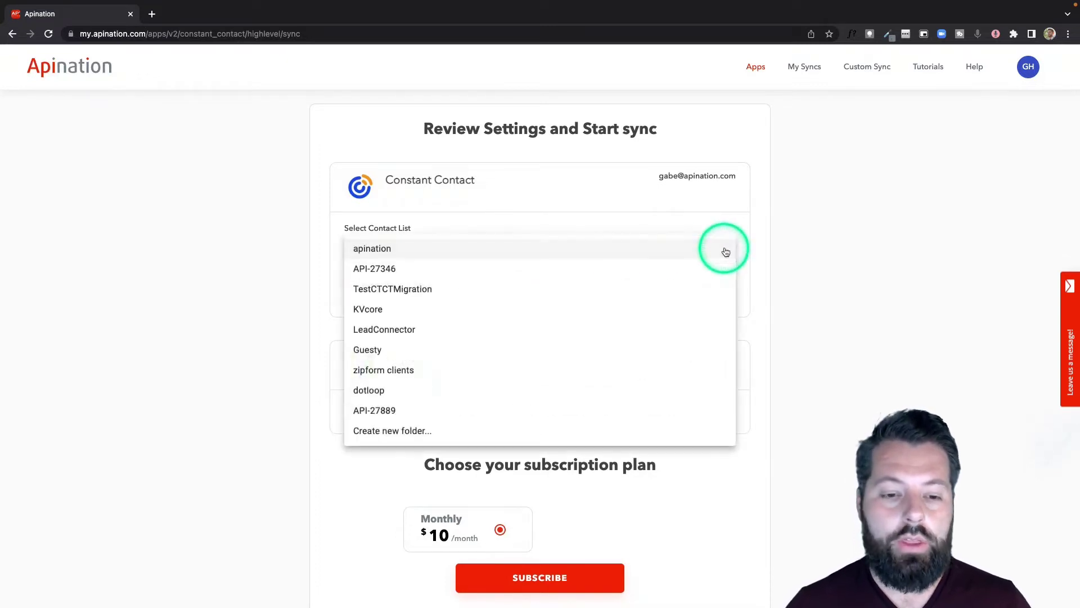
click(426, 394)
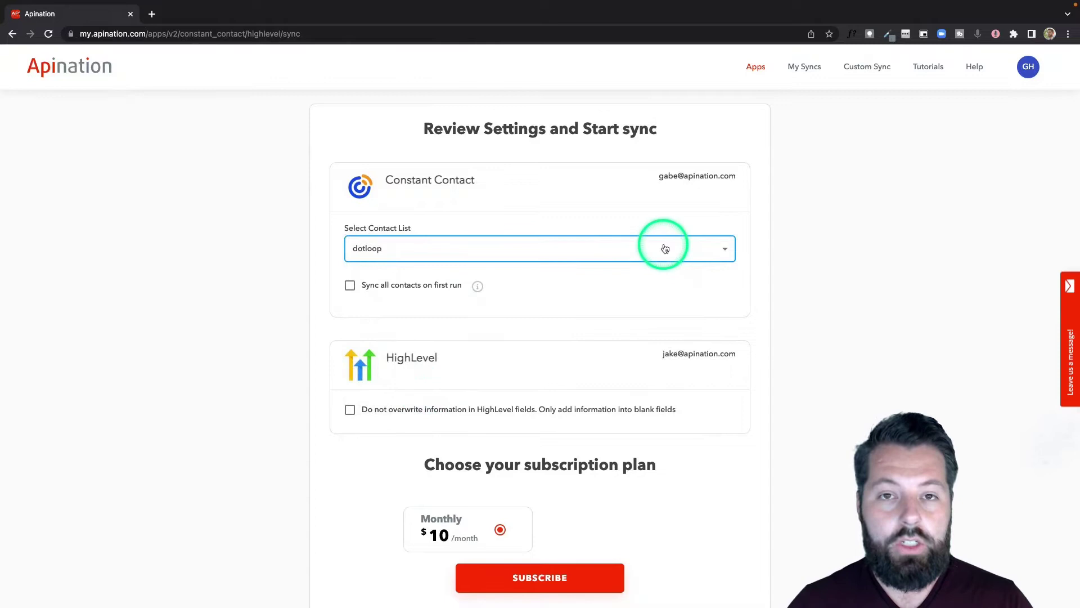
- Enable syncing all contacts on first run and no HighLevel overwrites, then subscribe monthly
click(384, 288)
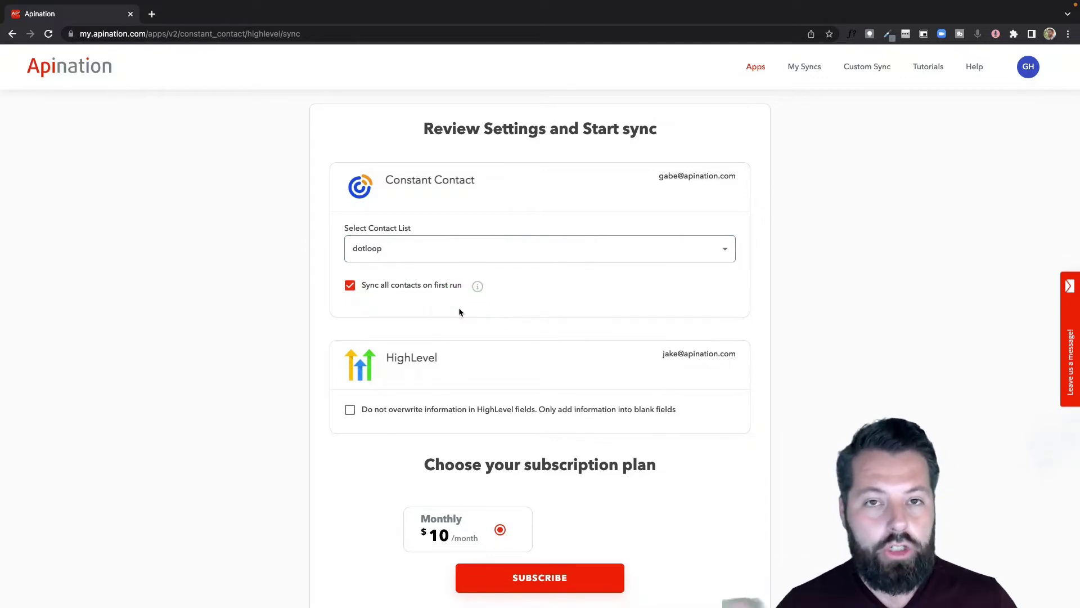
click(438, 293)
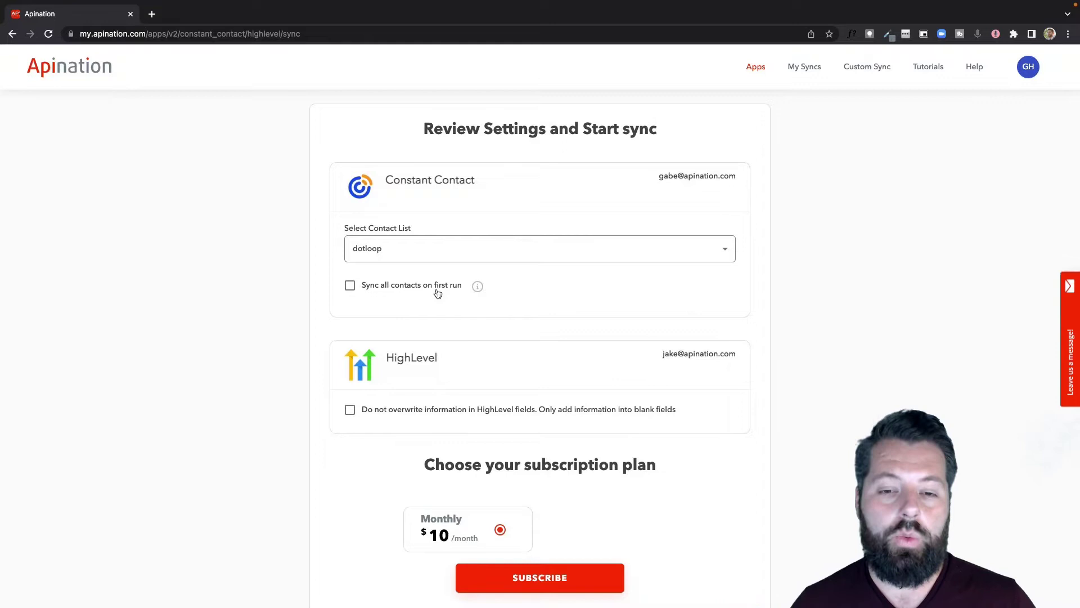
click(438, 292)
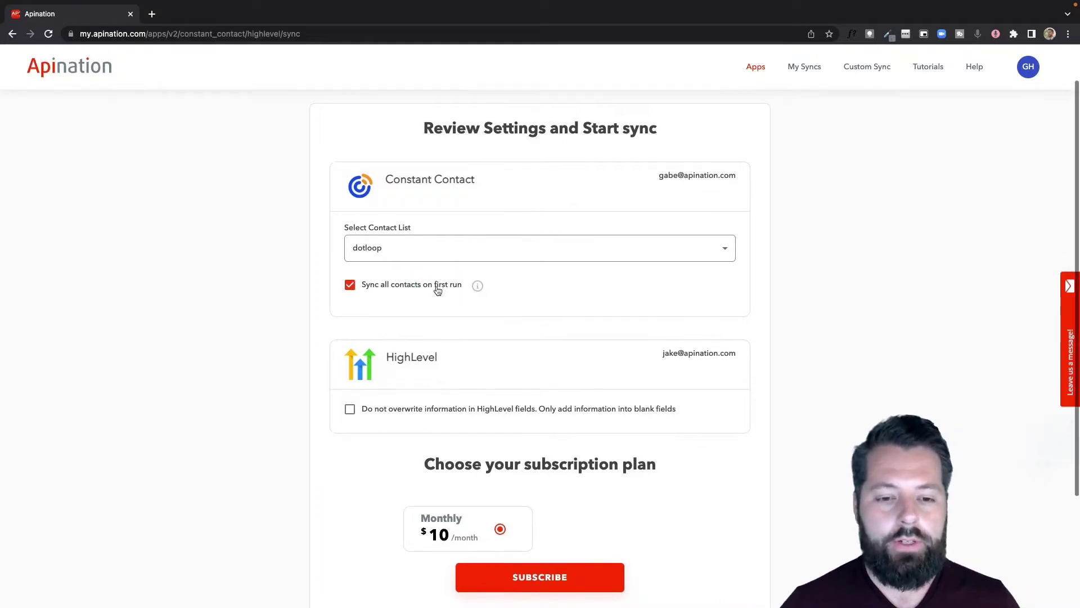
scroll(436, 288, down, 2)
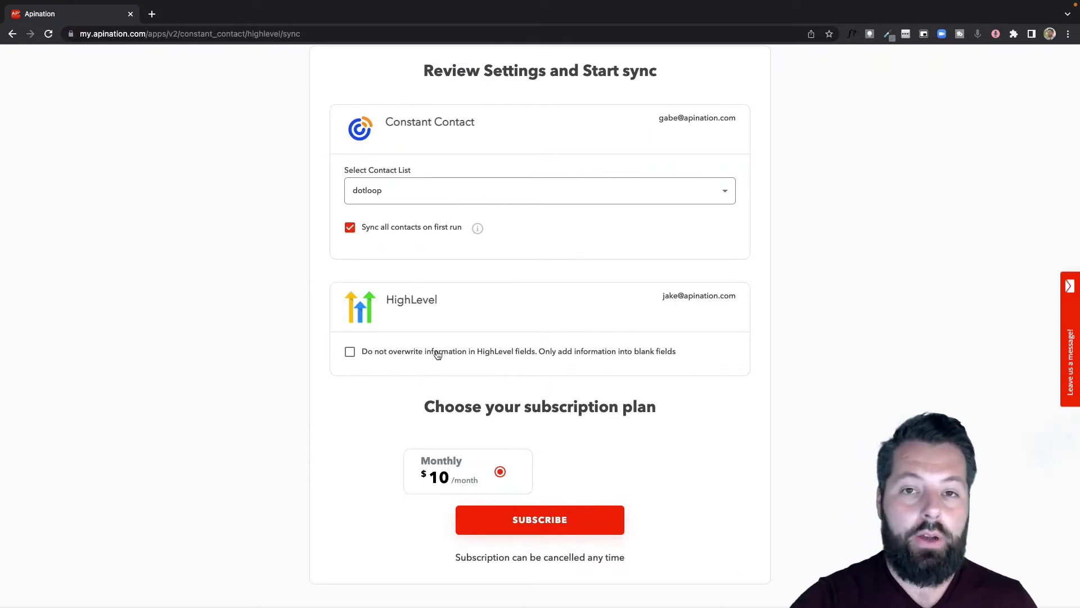
click(438, 355)
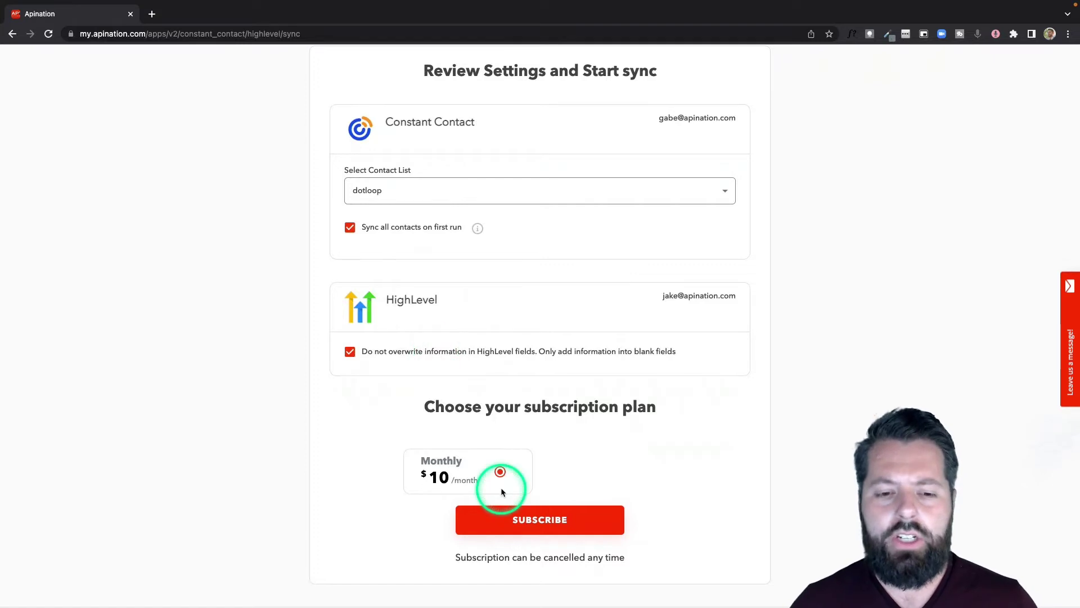
click(541, 527)
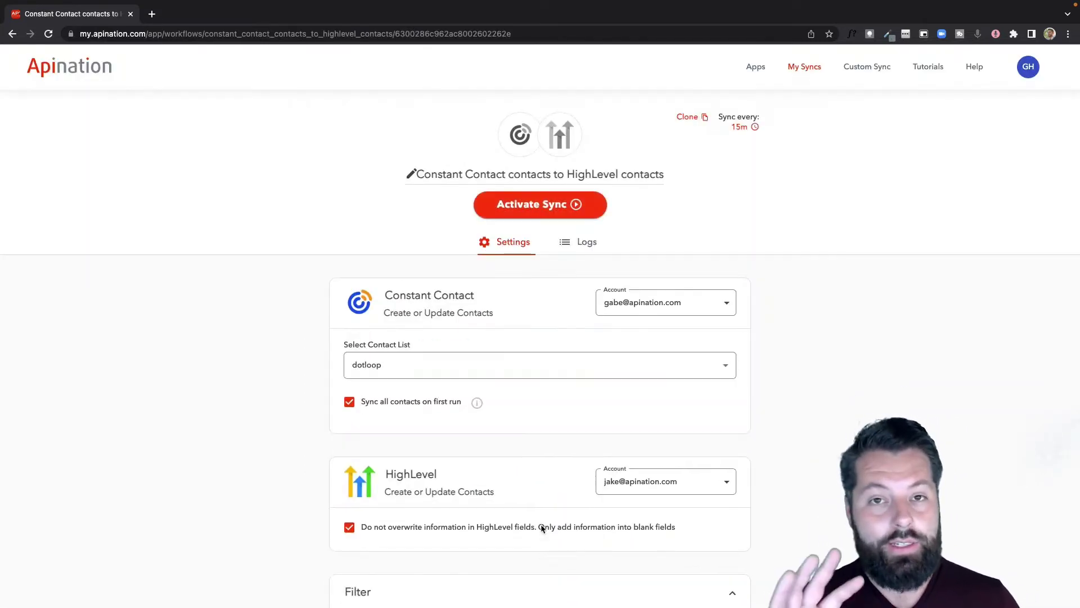
- Leave the sync's filter set to No Filter
scroll(542, 525, down, 2)
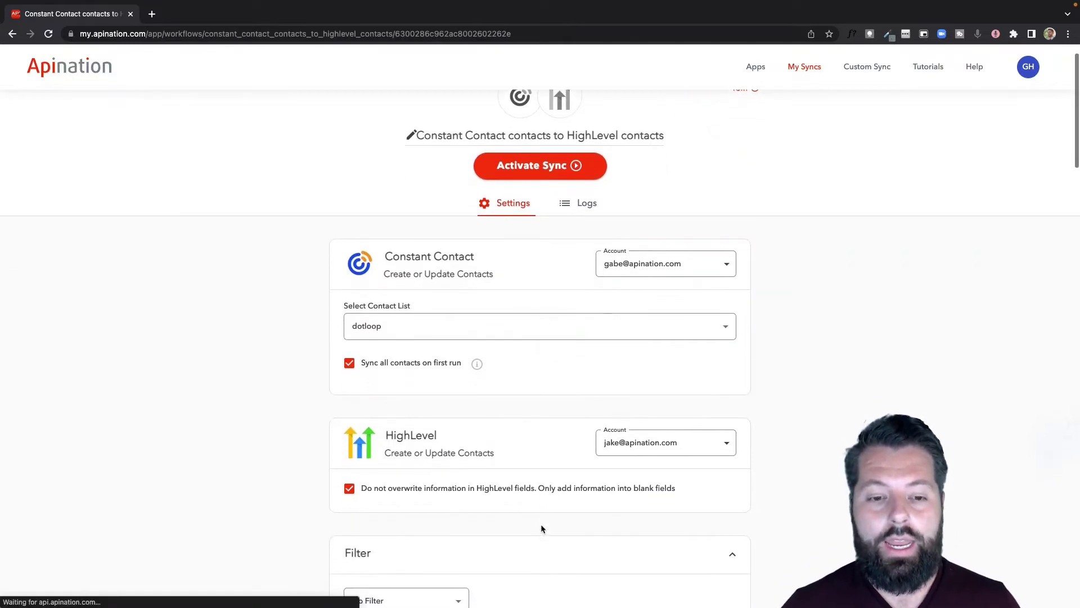
click(551, 378)
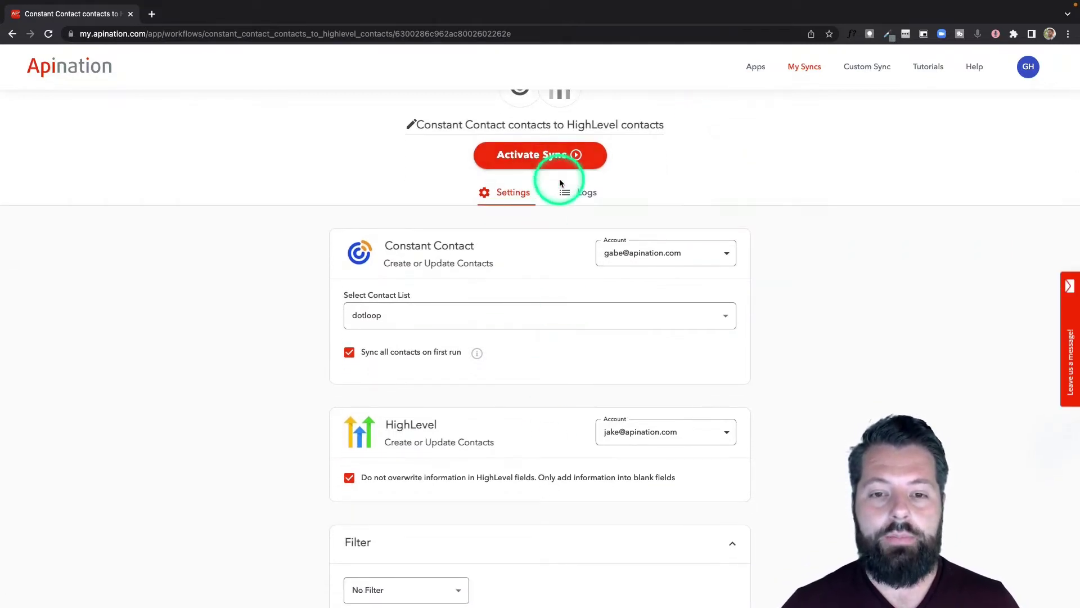
scroll(523, 293, down, 1)
scroll(522, 294, down, 1)
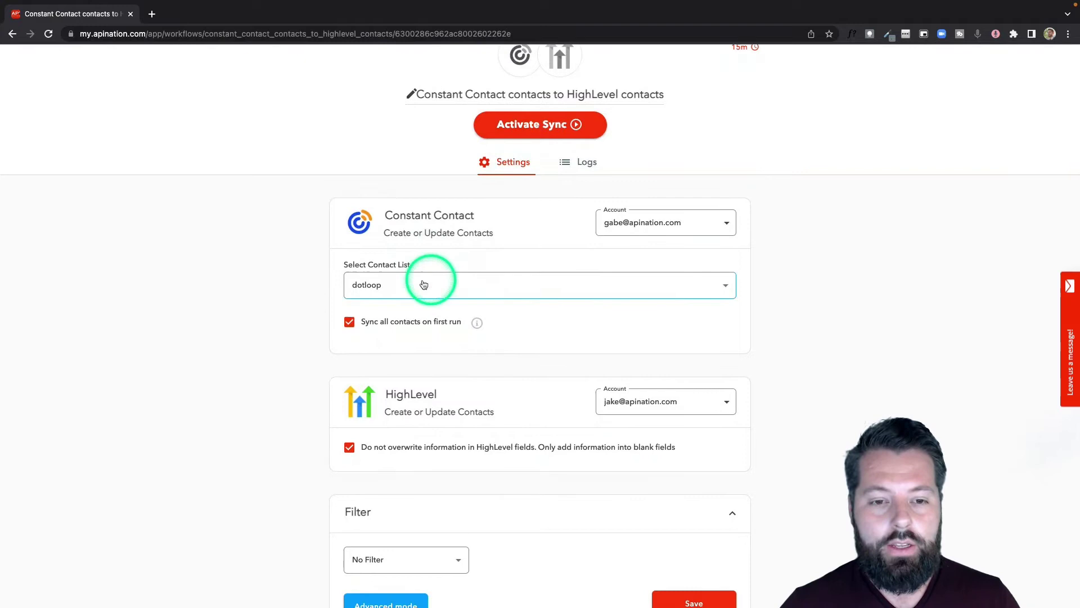
scroll(482, 303, down, 2)
scroll(482, 306, down, 3)
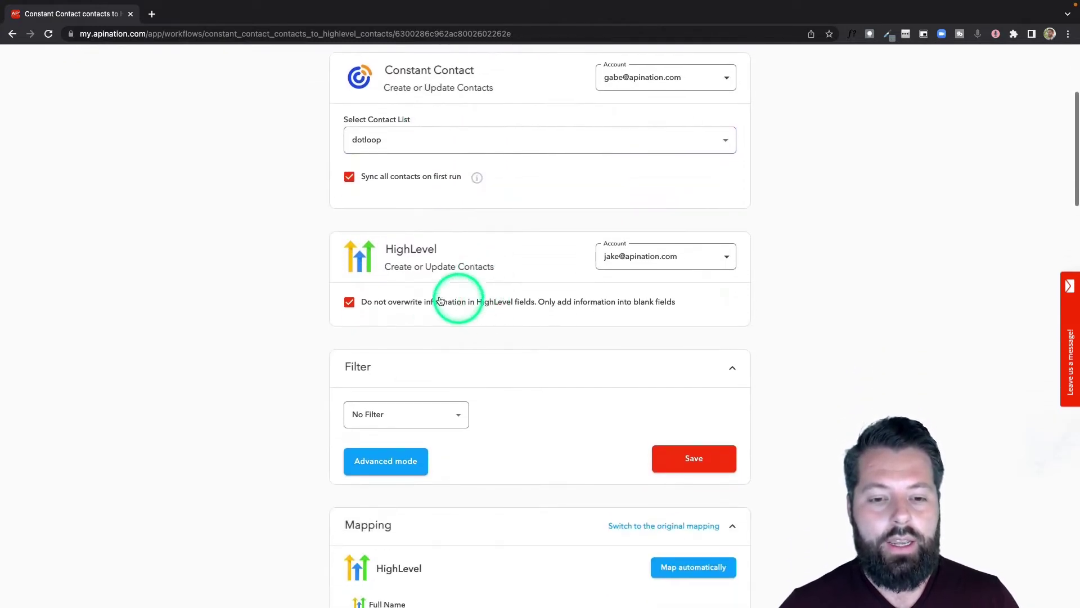
scroll(526, 387, down, 3)
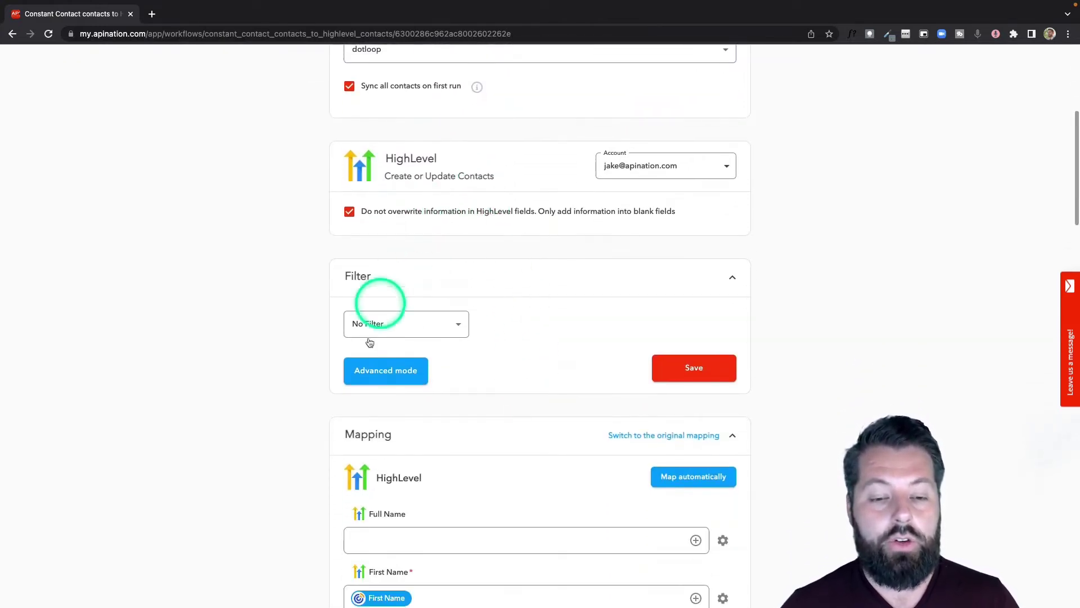
click(457, 324)
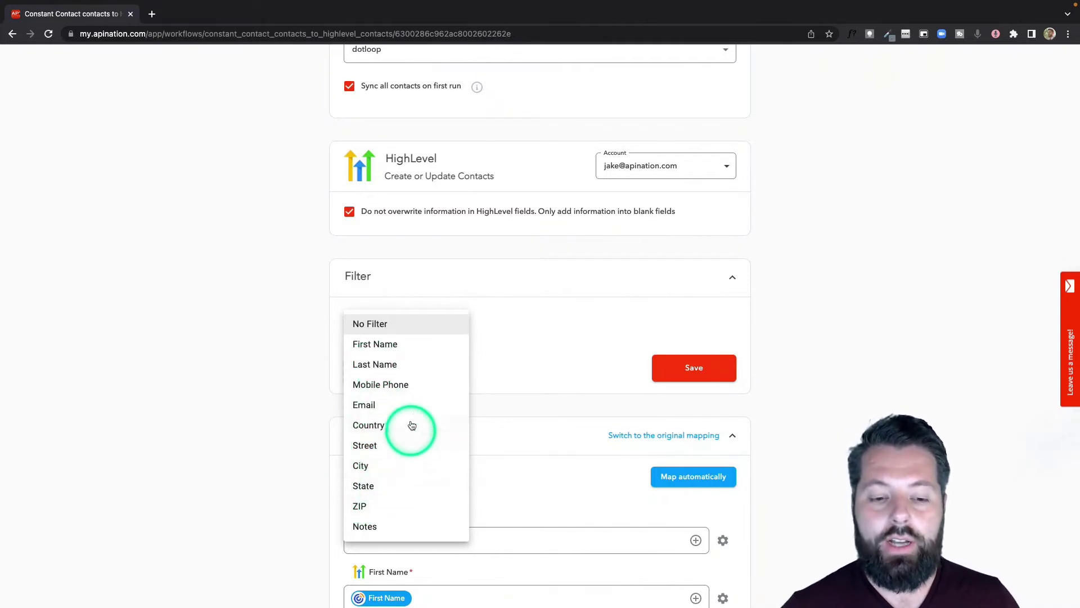
click(538, 379)
- Map the HighLevel Phone field to Constant Contact's Mobile Phone
scroll(539, 382, down, 3)
scroll(538, 381, down, 2)
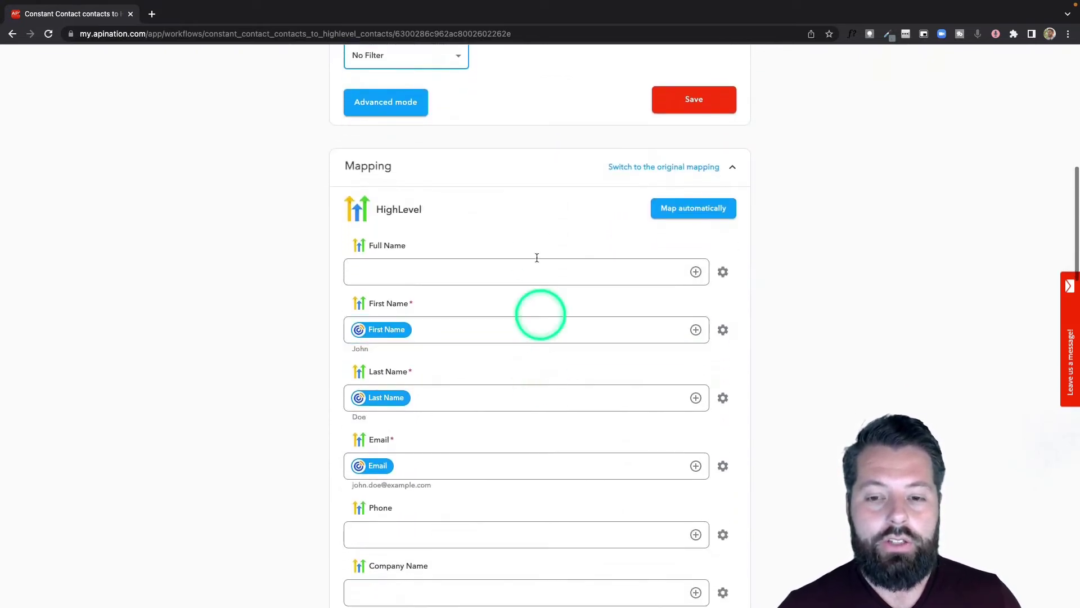
scroll(535, 401, down, 1)
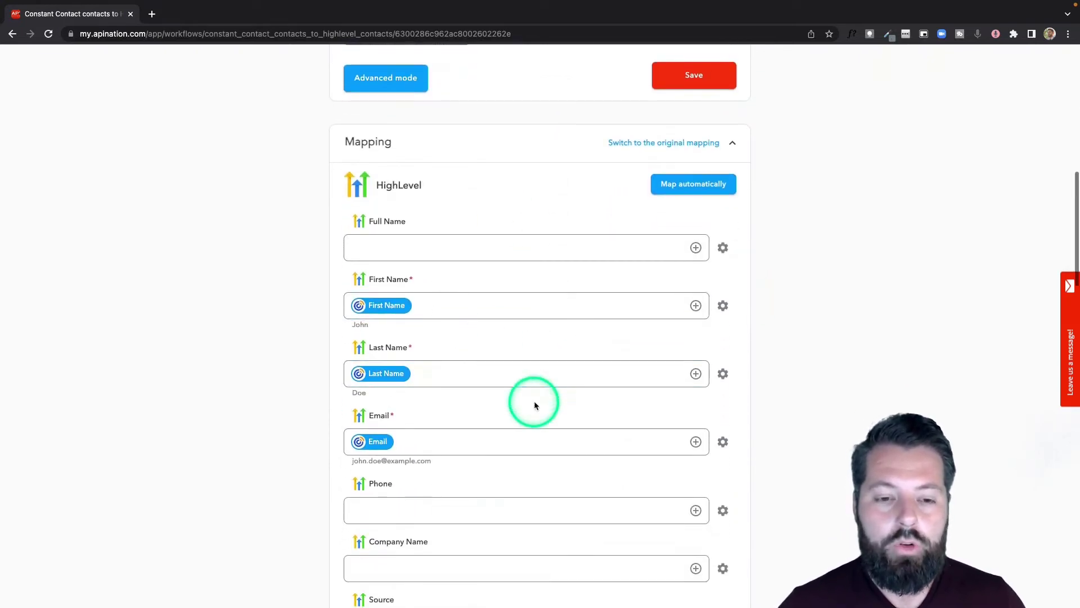
click(386, 438)
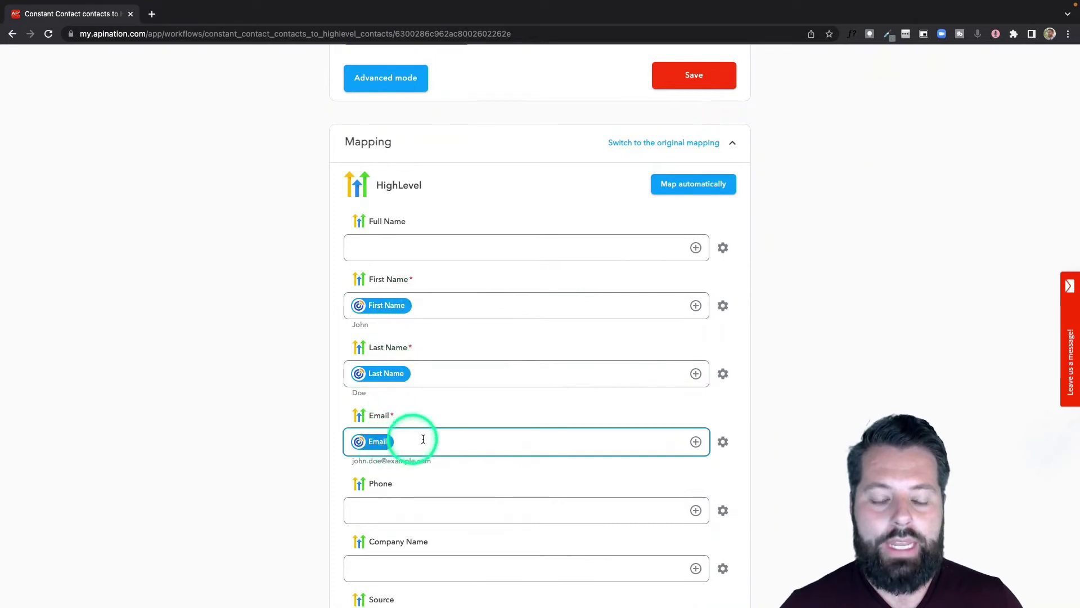
scroll(423, 438, down, 2)
scroll(423, 439, down, 1)
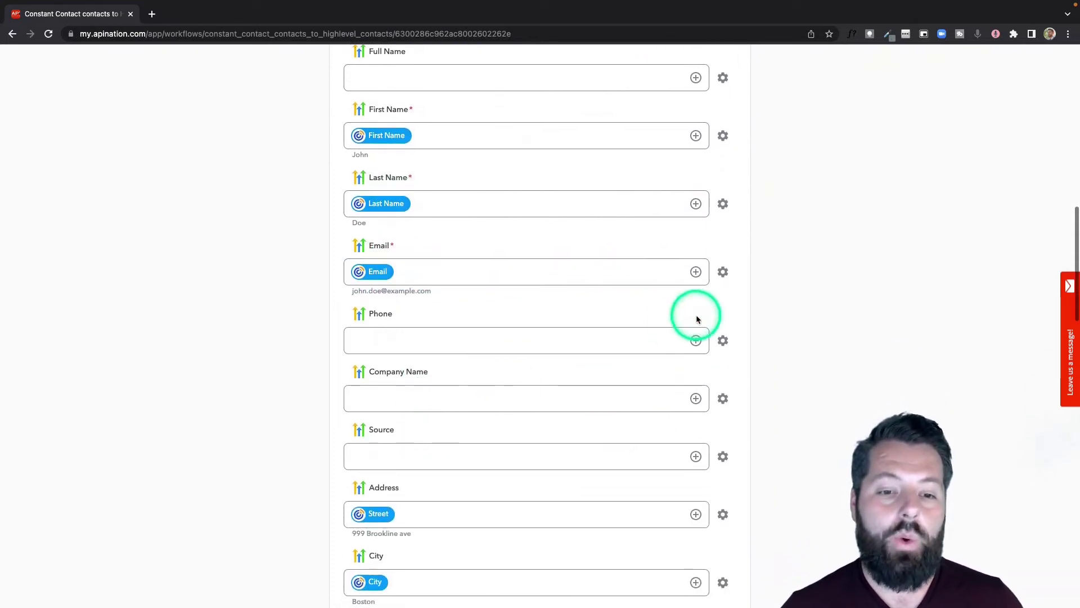
click(696, 340)
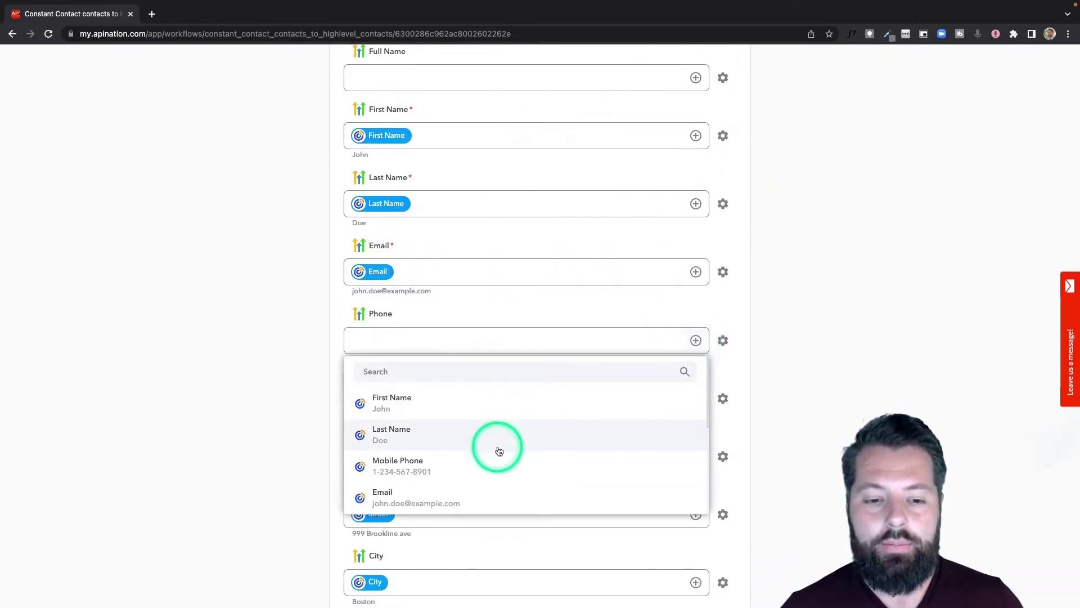
click(478, 464)
- Give the Source field the fixed text ConstantContact
click(460, 414)
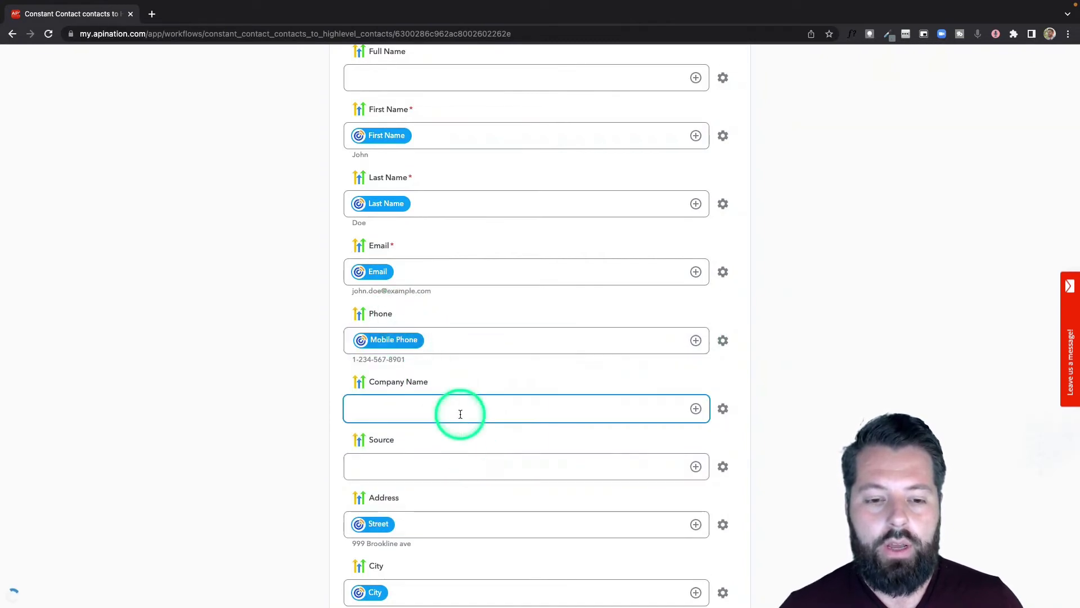
click(417, 473)
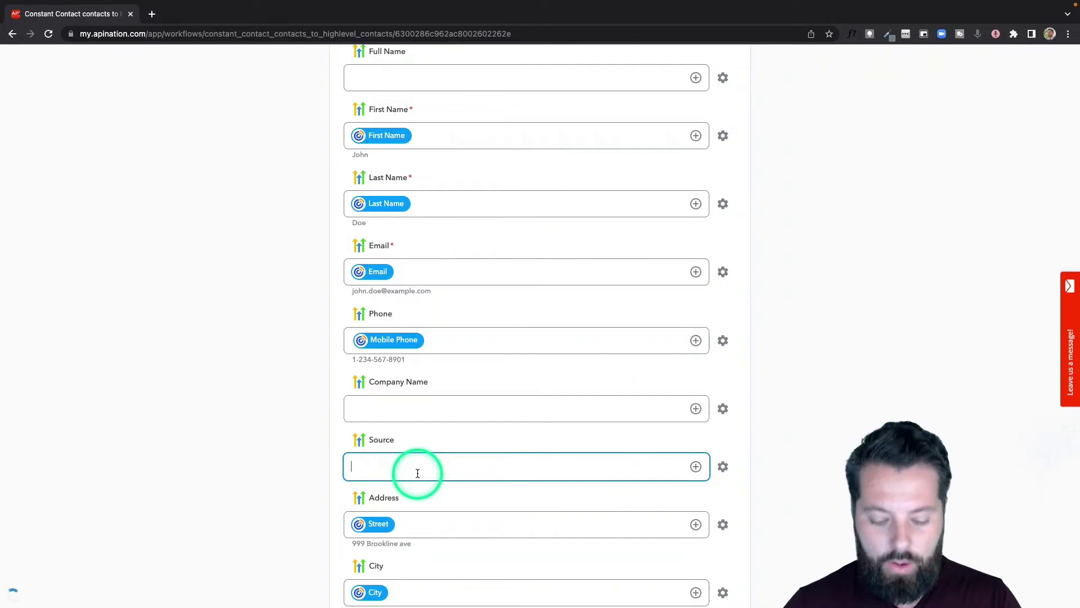
scroll(417, 474, down, 3)
text(ConstantContact)
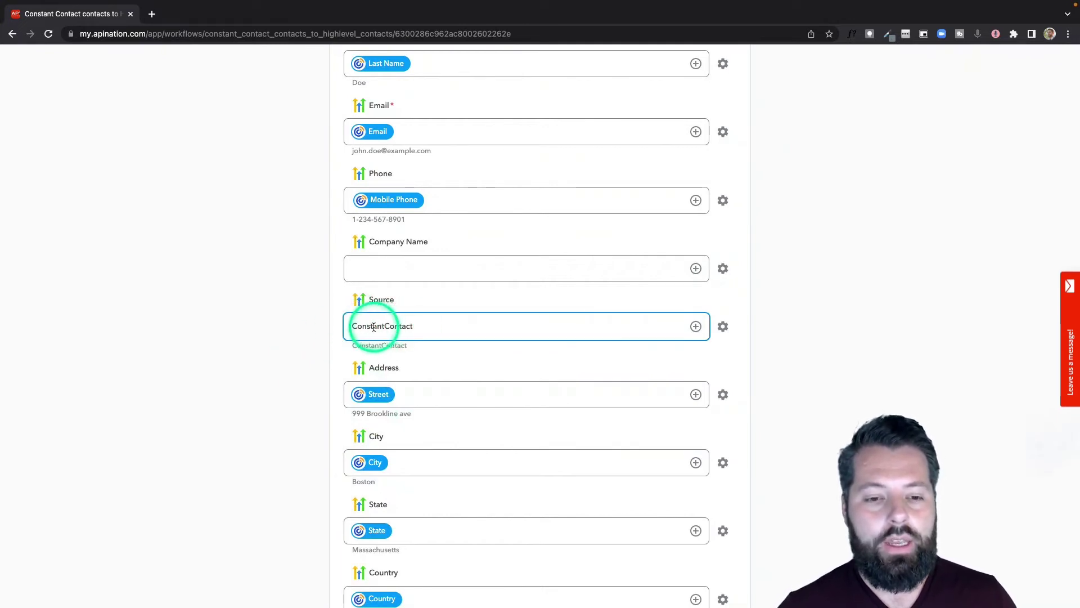
- Activate the Constant Contact to HighLevel sync, then go to the HighLevel app page
scroll(466, 324, up, 15)
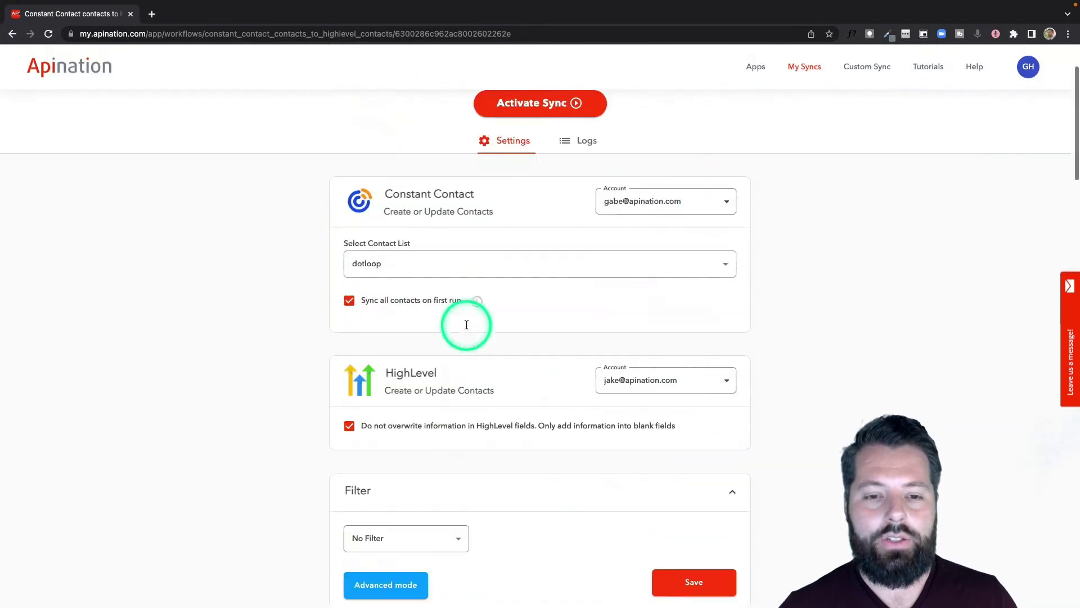
scroll(466, 325, up, 3)
click(546, 177)
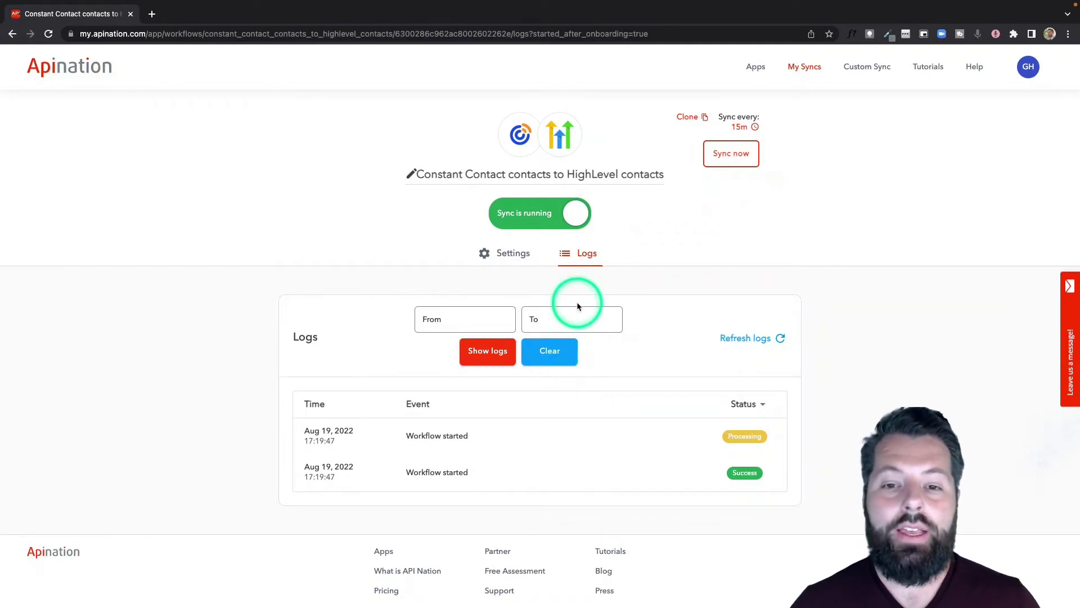
click(559, 137)
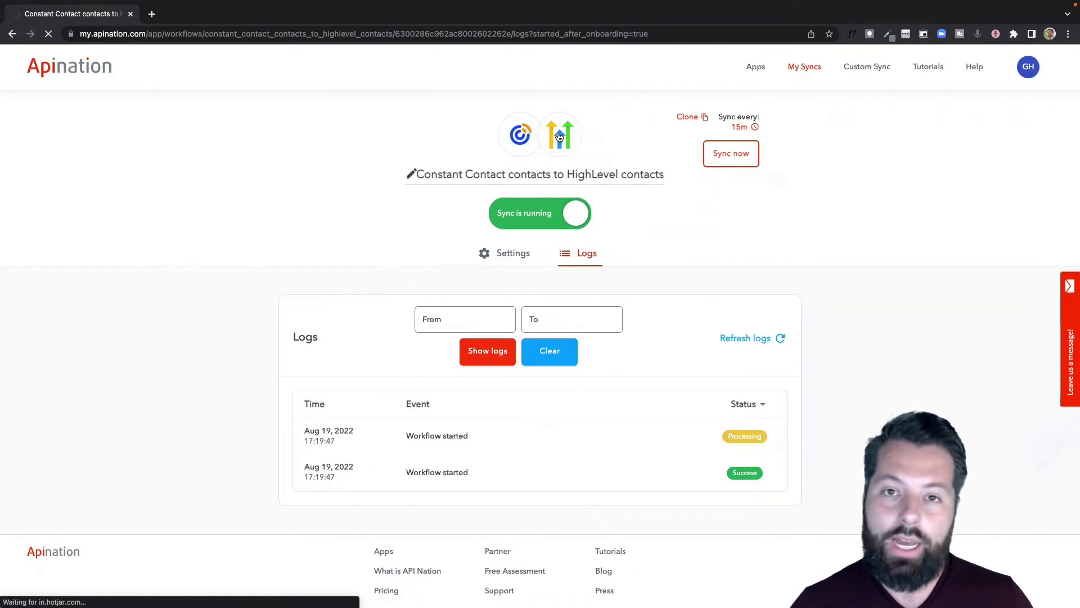
- Pair HighLevel with Constant Contact, activate the HighLevel to Constant Contact sync, and select the account
click(581, 325)
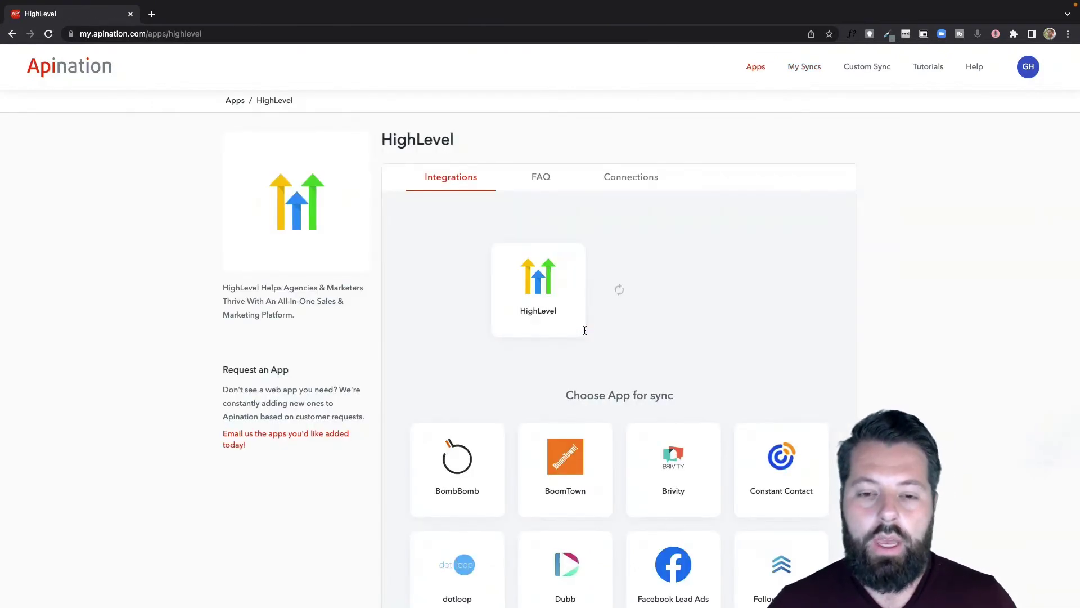
scroll(583, 330, down, 4)
click(748, 380)
click(787, 361)
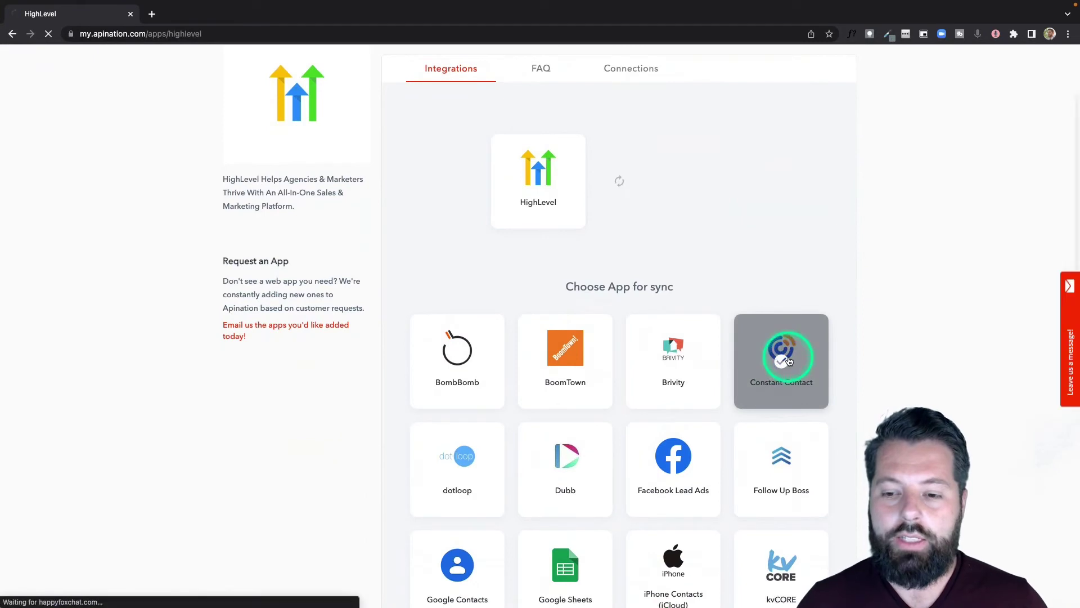
scroll(710, 455, down, 3)
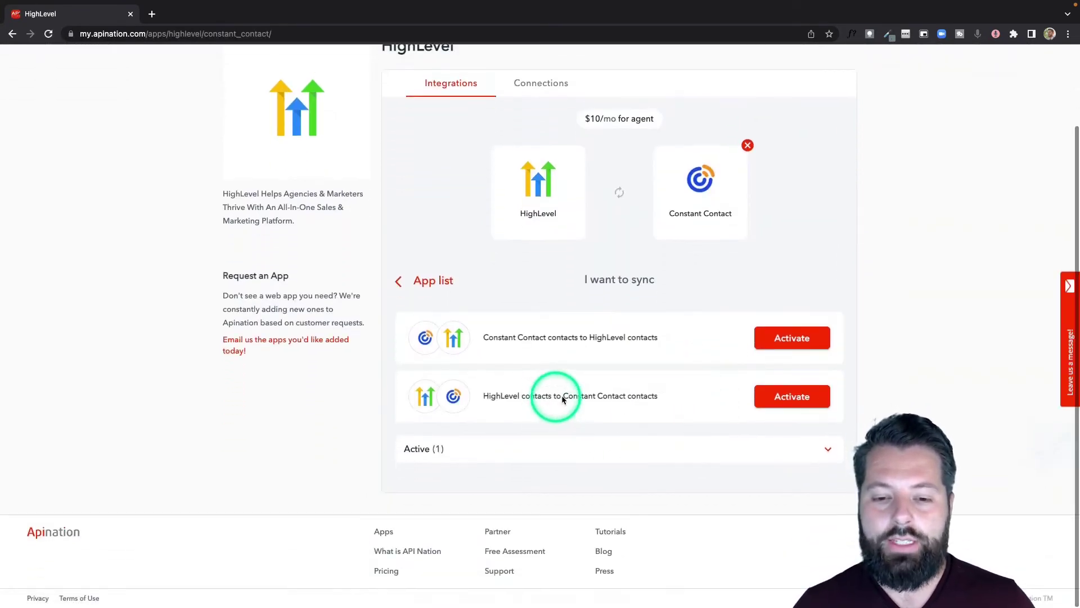
click(783, 396)
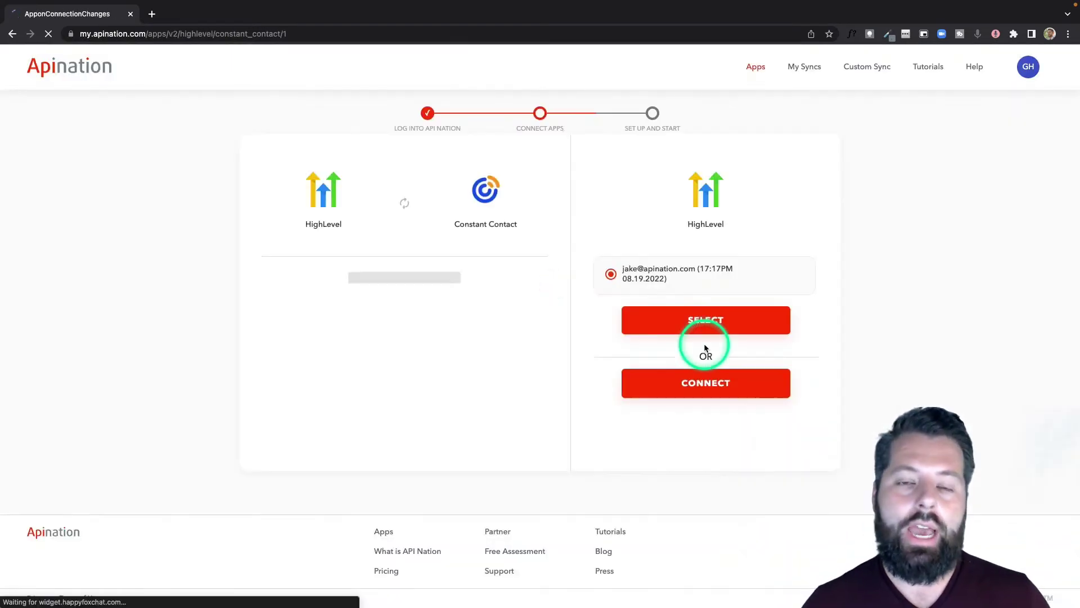
click(726, 330)
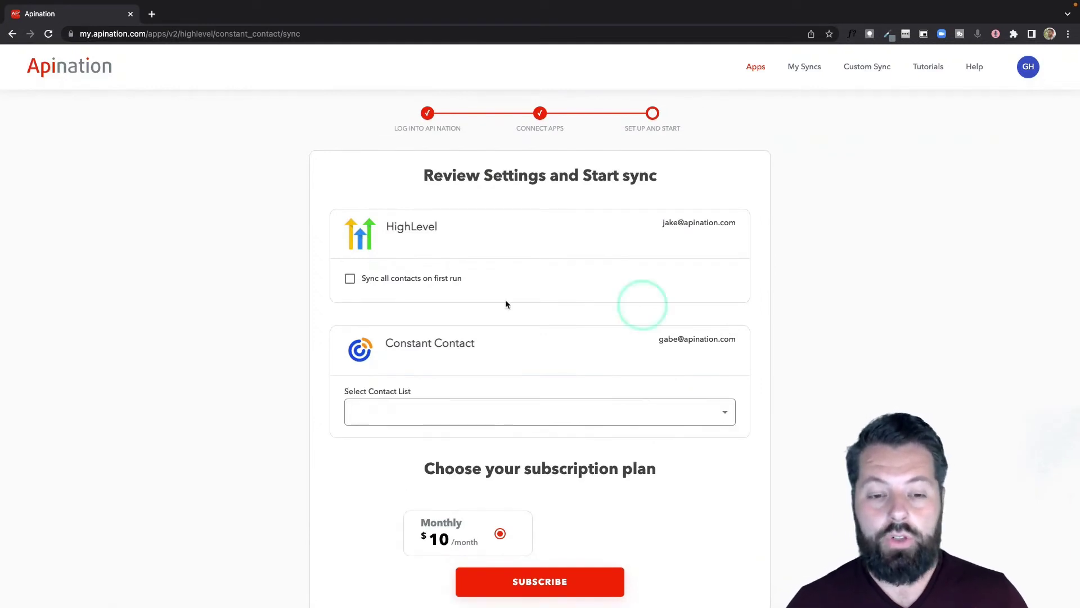
- Turn on syncing all contacts on the first run
click(401, 281)
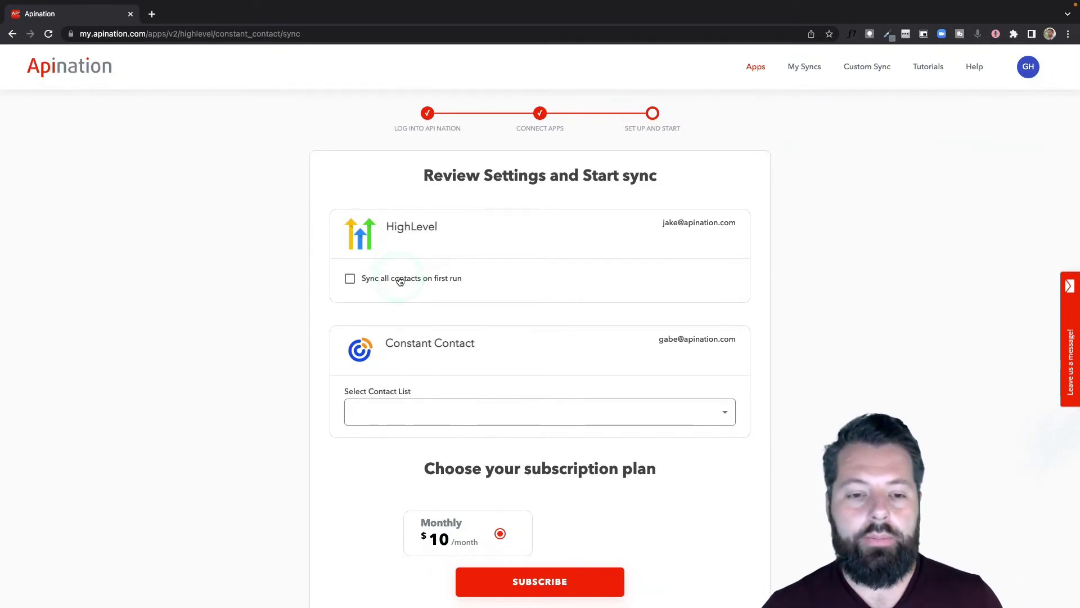
click(399, 282)
click(532, 339)
scroll(532, 340, down, 1)
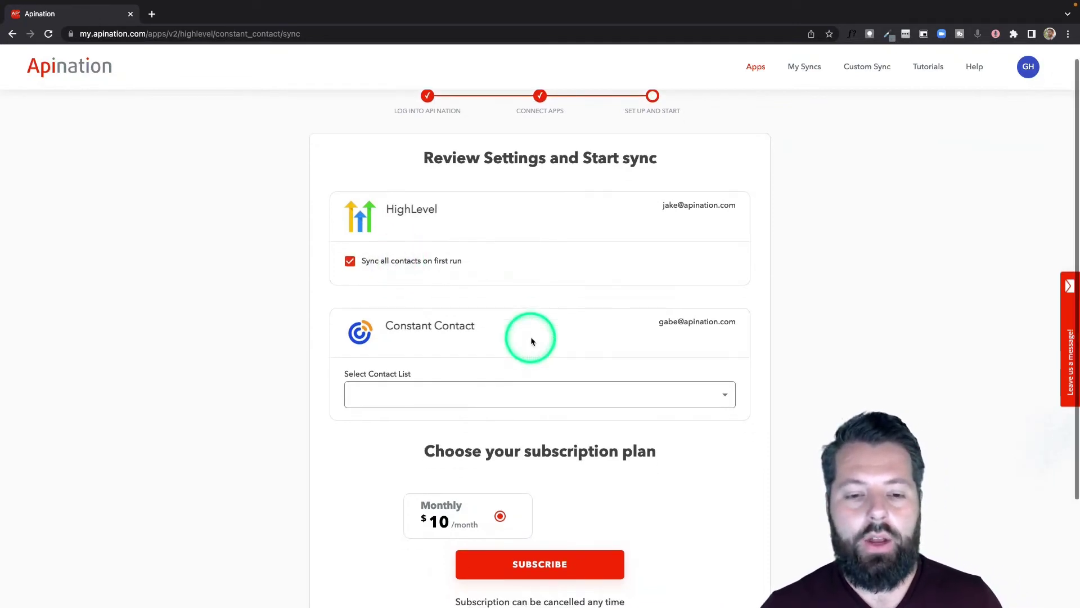
- Target the HighLevel contact list and subscribe to the $10 monthly plan
click(516, 403)
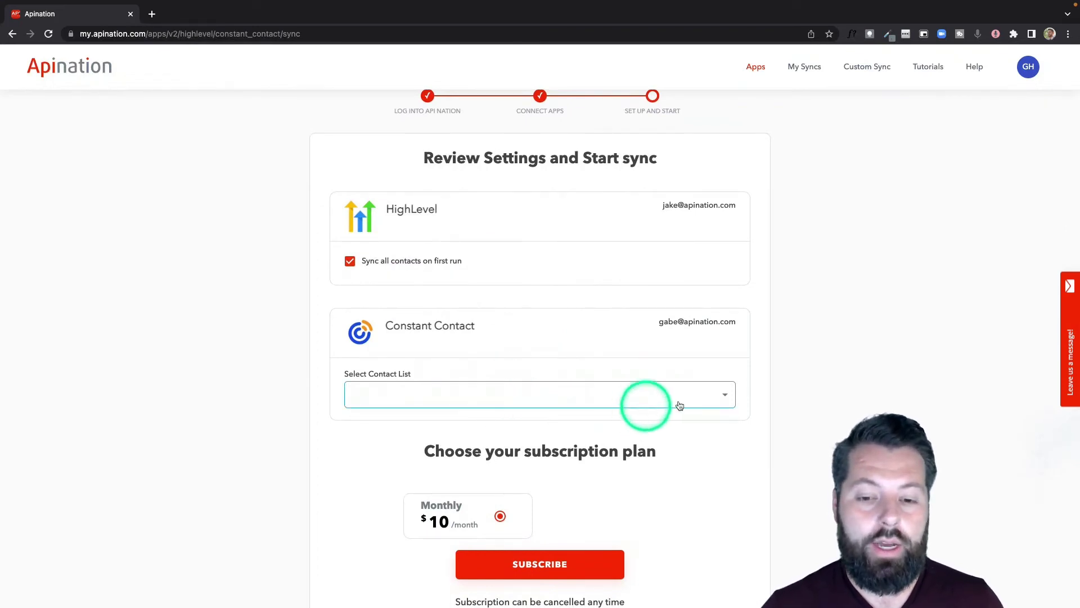
click(717, 400)
click(399, 575)
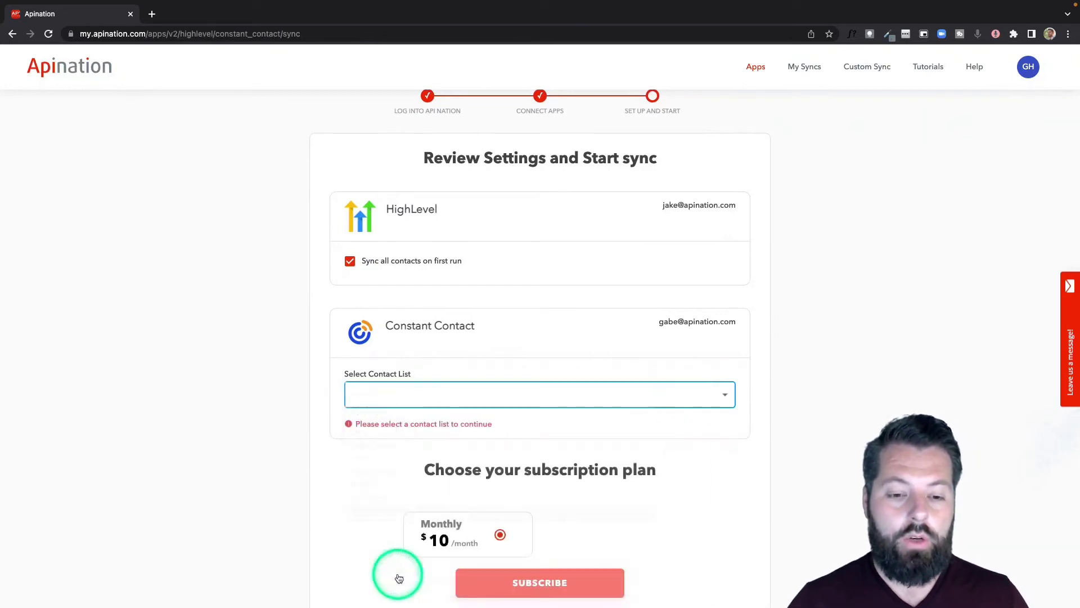
click(424, 400)
text(Hi)
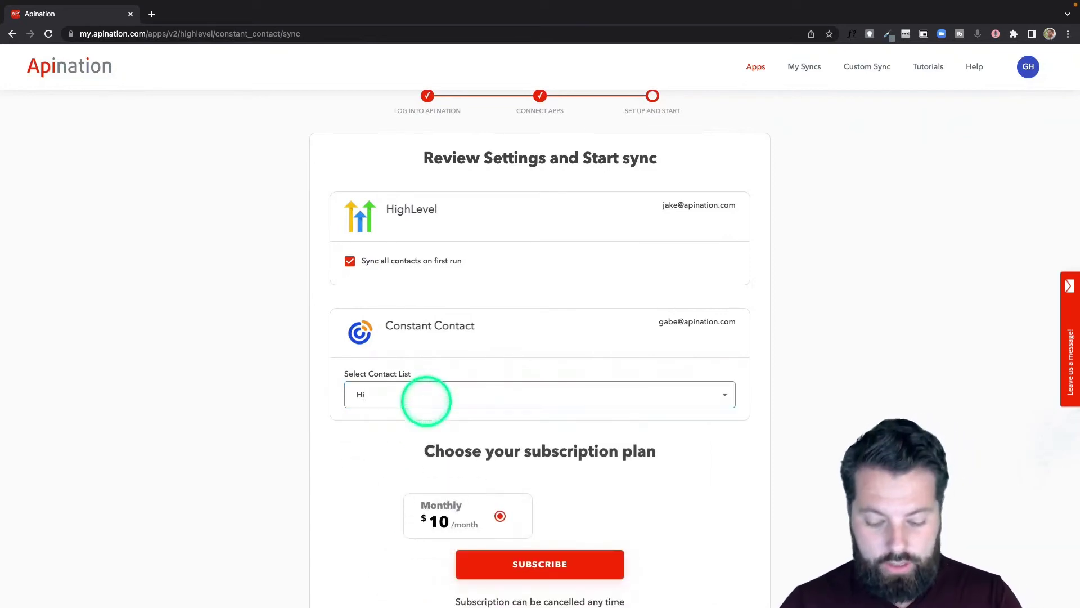
text(ghLevel)
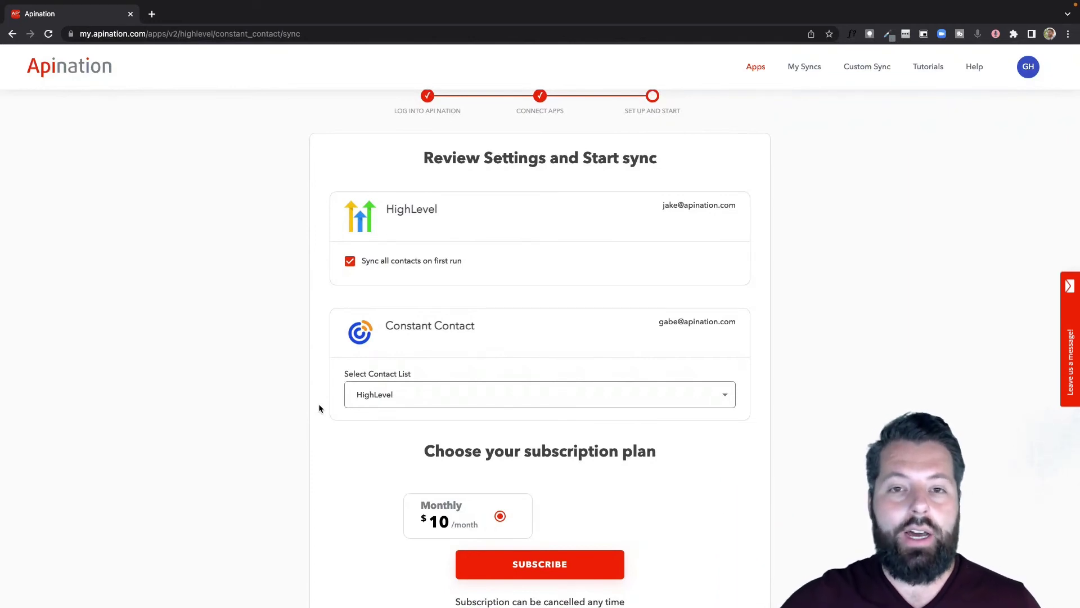
scroll(504, 488, down, 1)
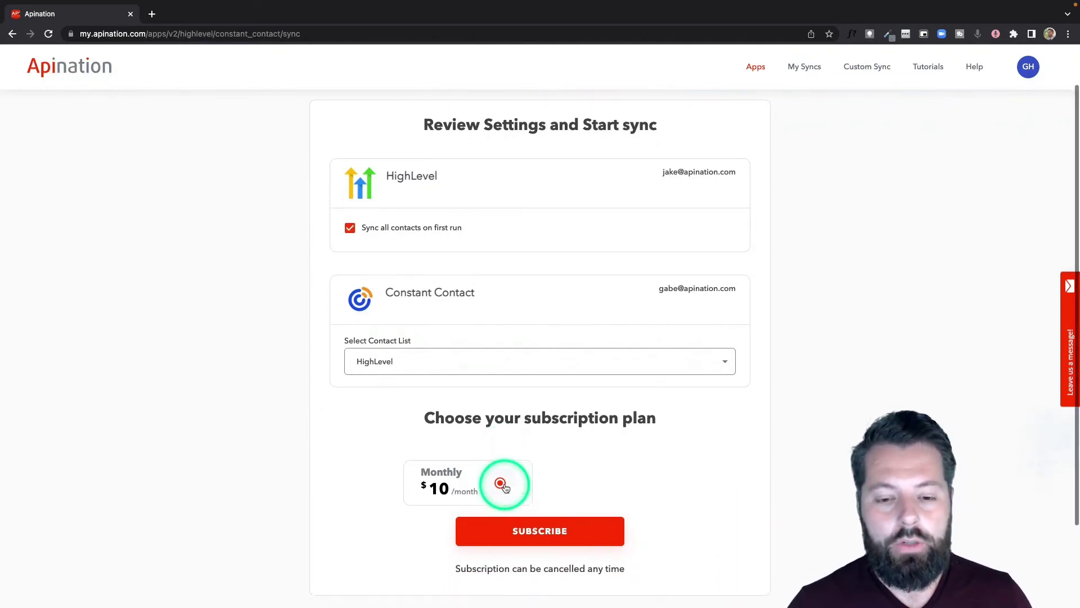
click(535, 531)
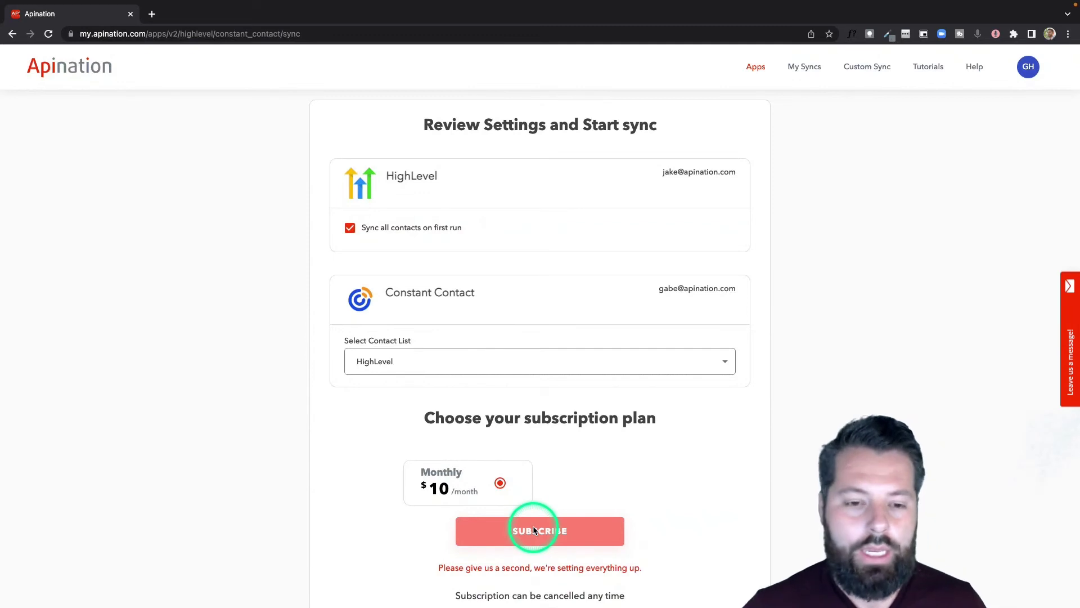
- Leave the reverse sync's filter set to No Filter
click(504, 354)
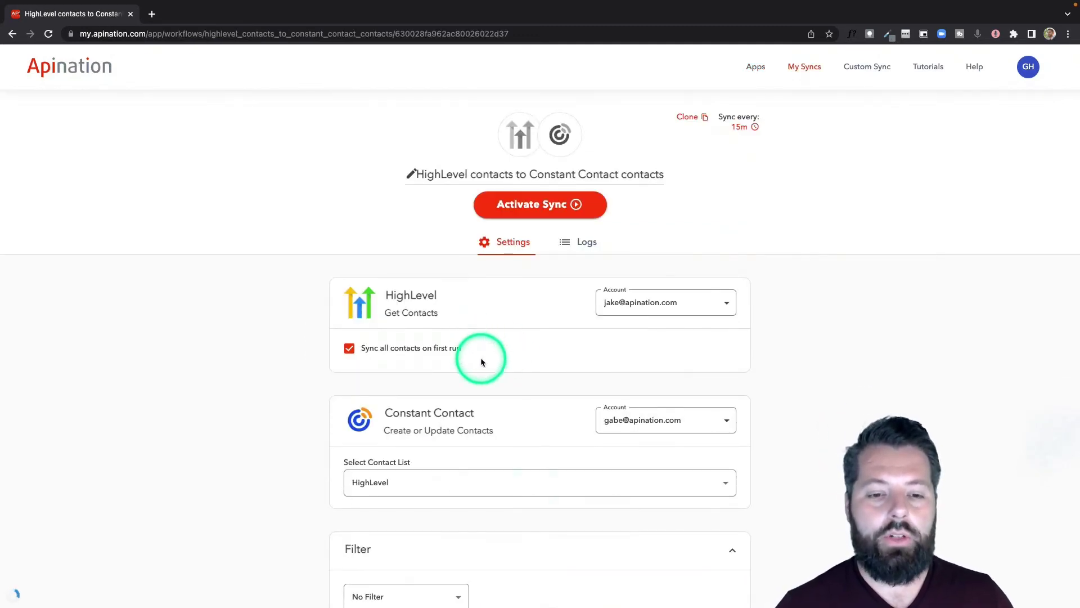
scroll(481, 356, down, 5)
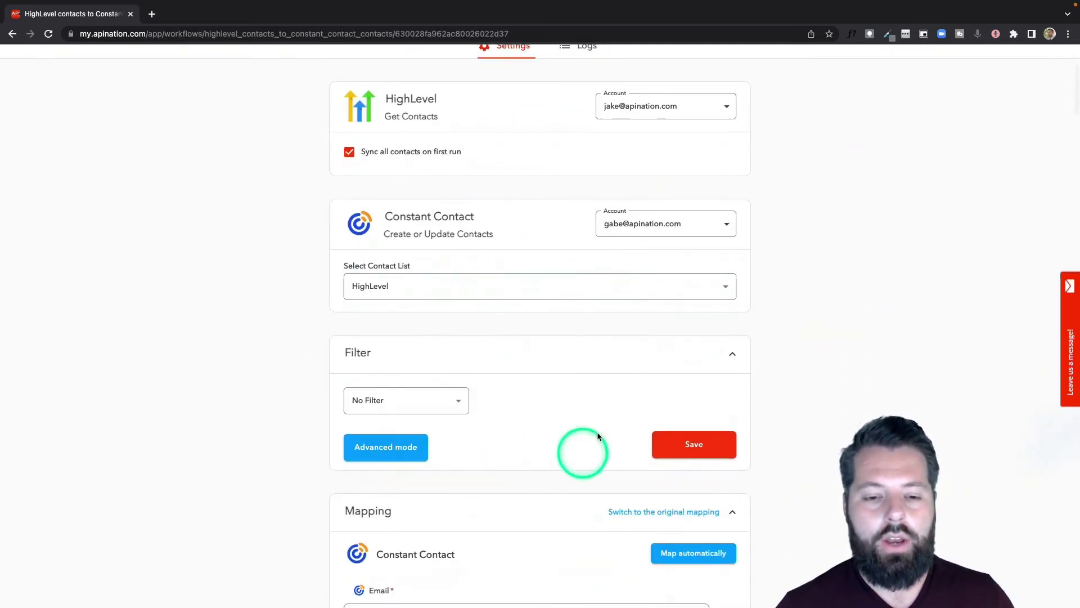
click(458, 403)
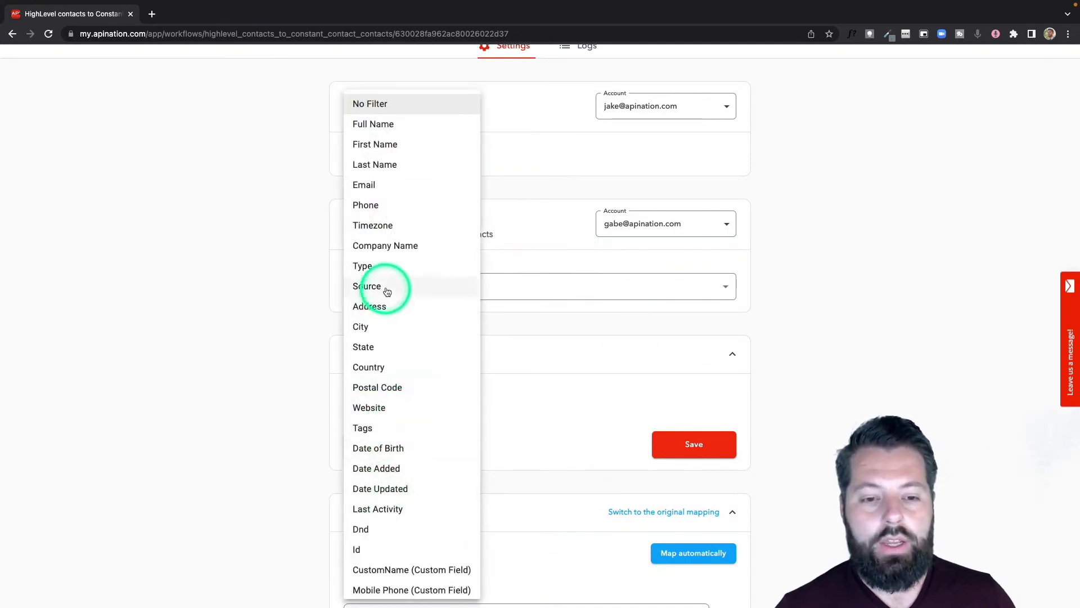
click(562, 337)
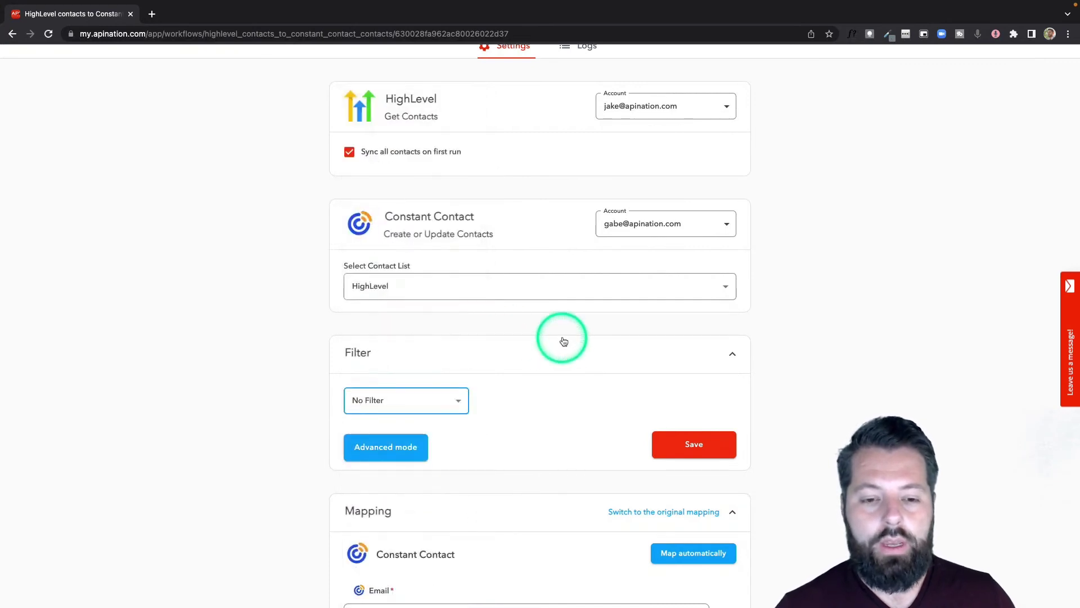
scroll(562, 339, down, 5)
scroll(562, 339, down, 3)
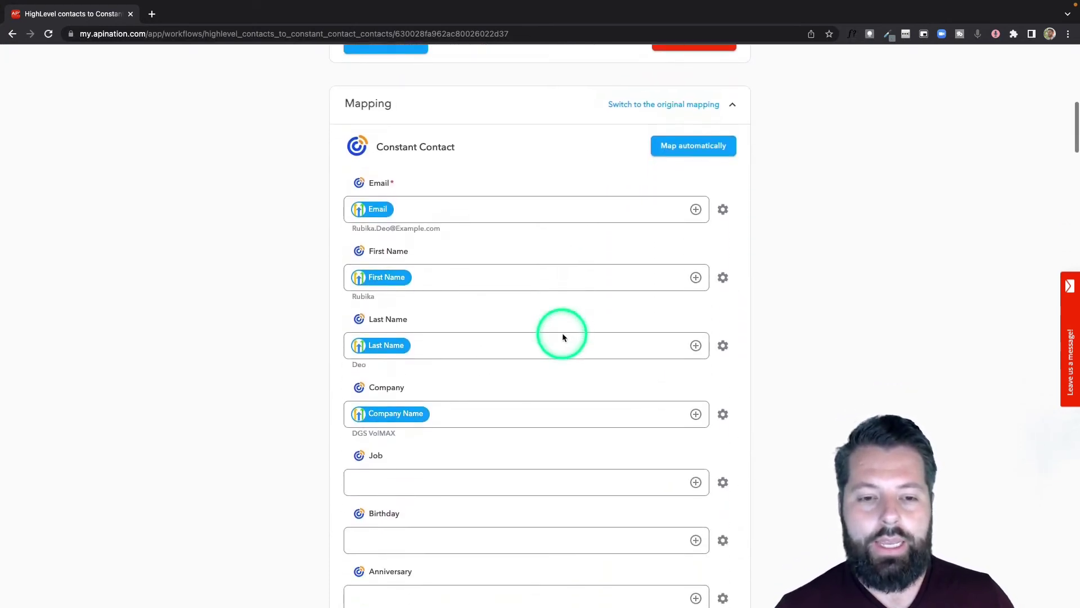
- Review First Name, Last Name and Company mappings, and map HighLevel Phone into Other Phone
click(404, 279)
click(388, 350)
click(475, 410)
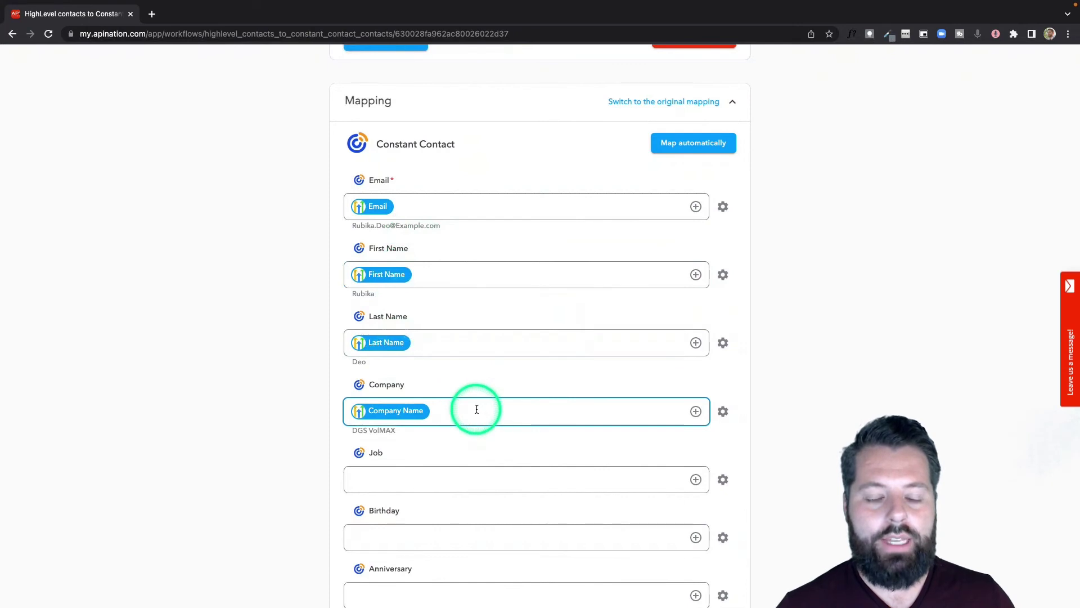
scroll(475, 411, down, 4)
scroll(476, 409, down, 5)
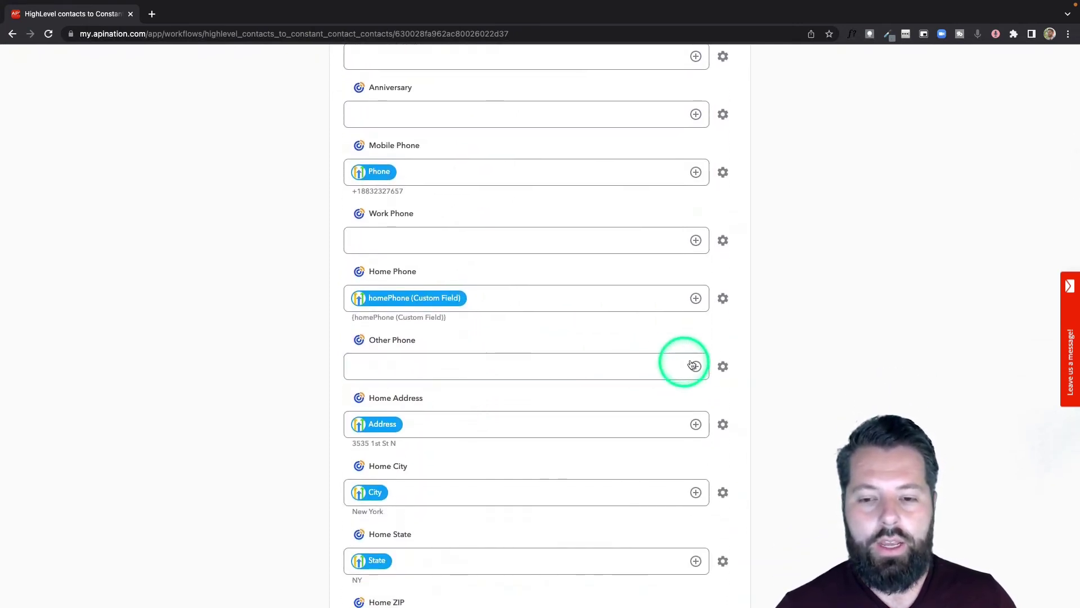
click(695, 366)
scroll(538, 465, down, 2)
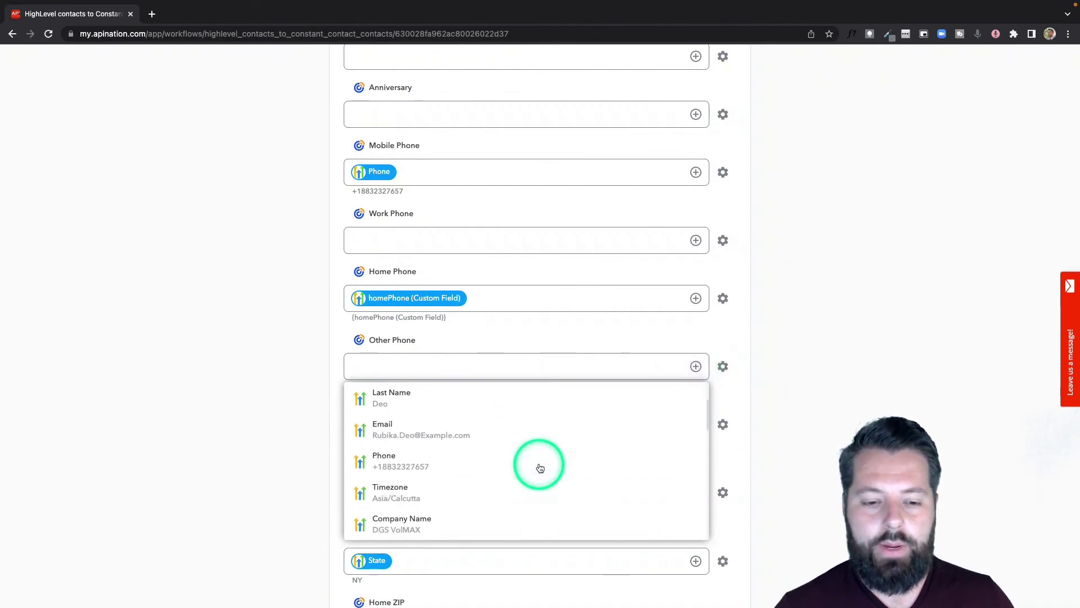
click(533, 464)
scroll(776, 410, up, 15)
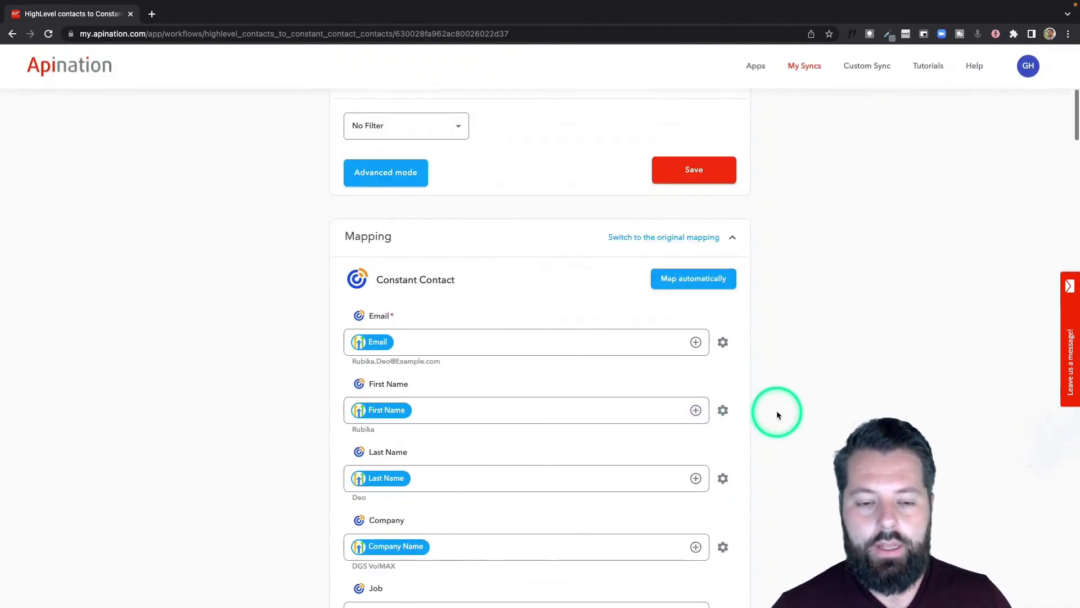
- Activate the HighLevel to Constant Contact sync and confirm both syncs are Active in My Syncs
click(567, 218)
click(808, 67)
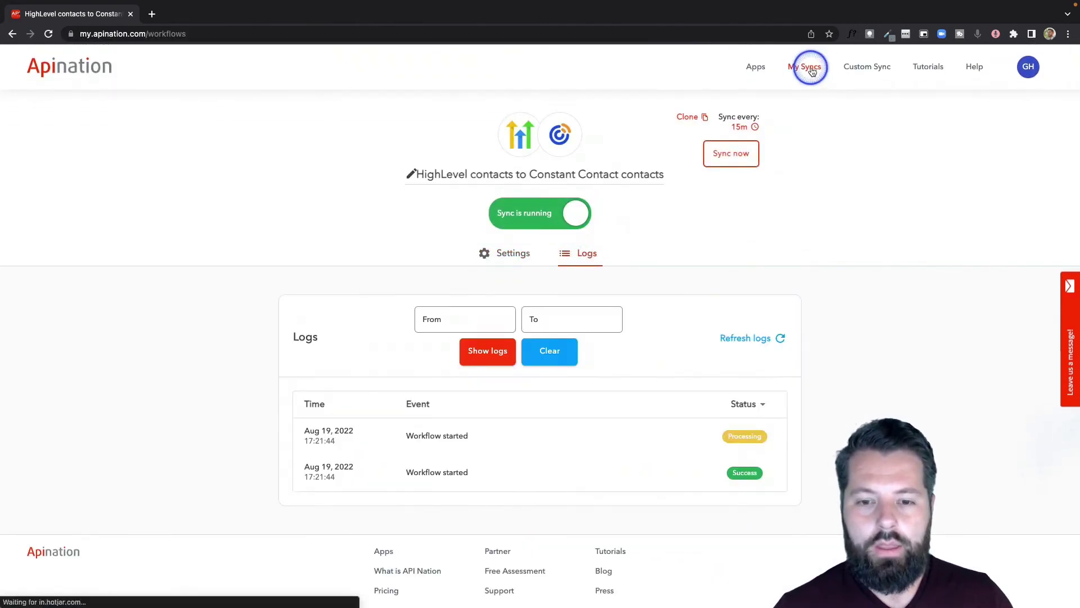
click(346, 150)
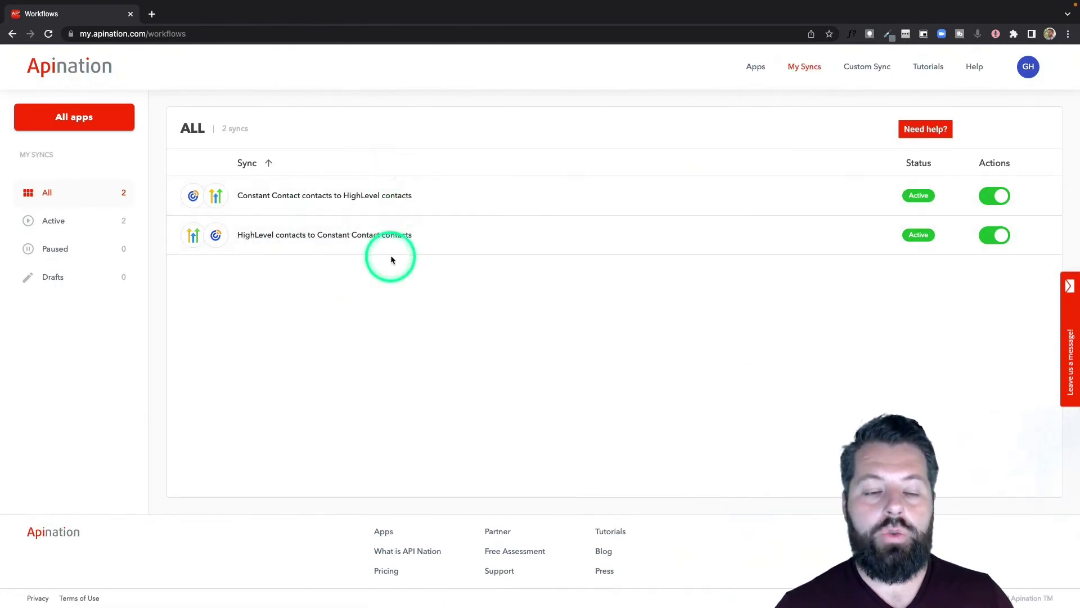